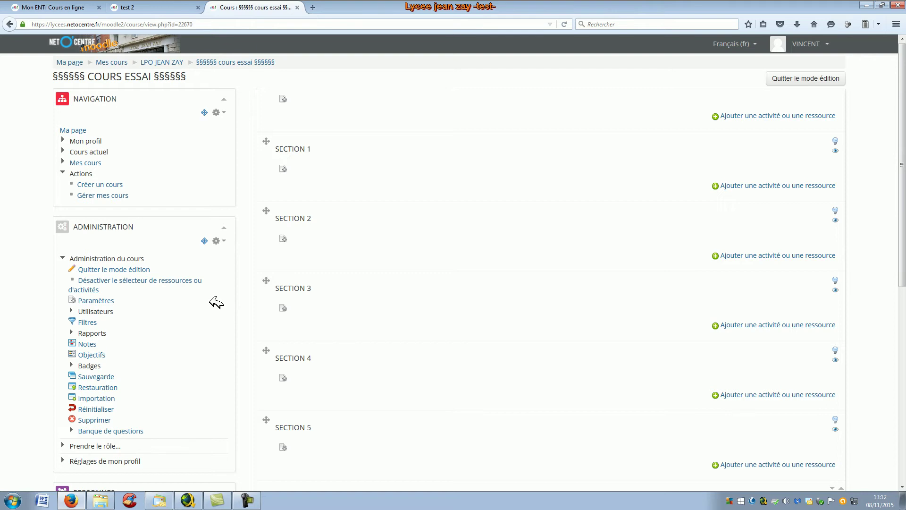
Add a Test activity to Section 1 of the course.
left_click(791, 77)
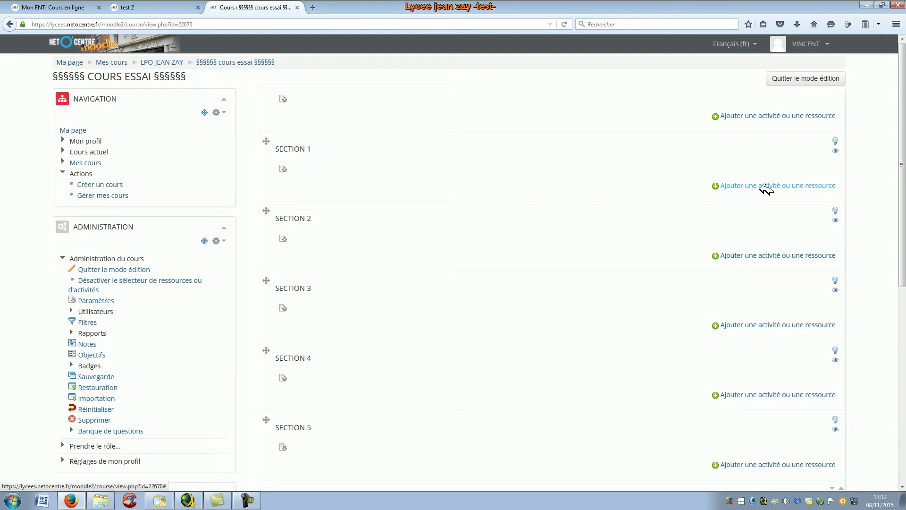
left_click(745, 185)
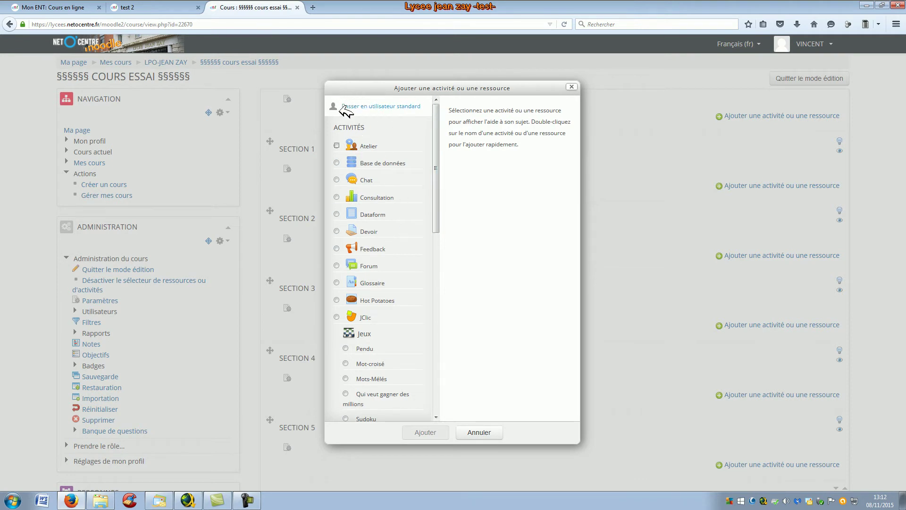
left_click_drag(436, 139, 432, 283)
left_click(338, 308)
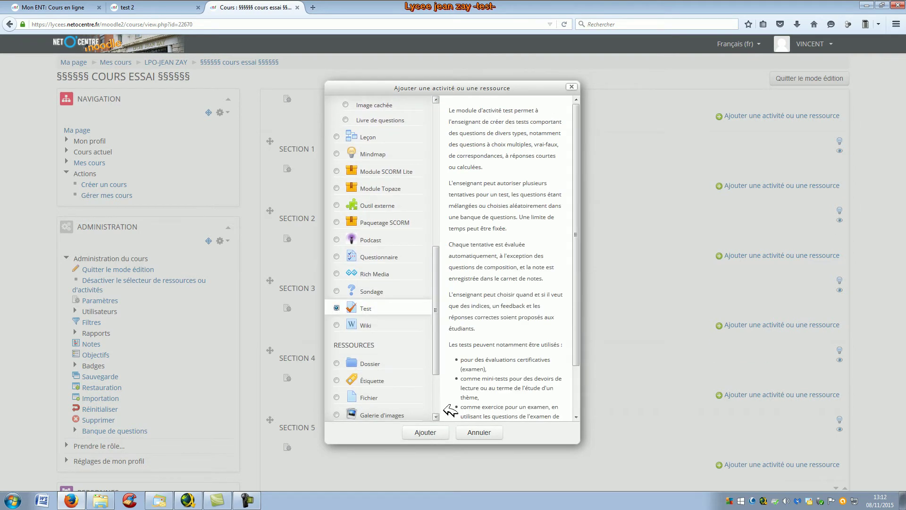
left_click(426, 432)
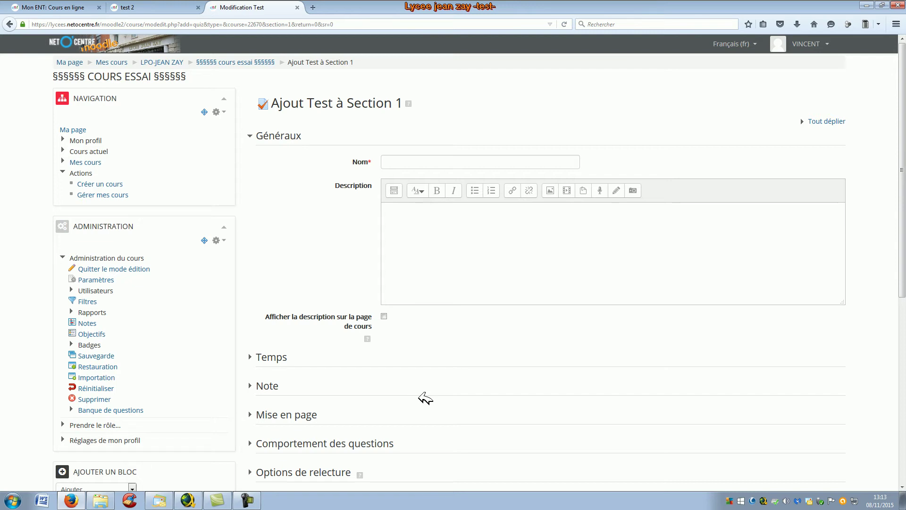
Name the test "test d'évaluation paris" and leave its description empty.
left_click(451, 164)
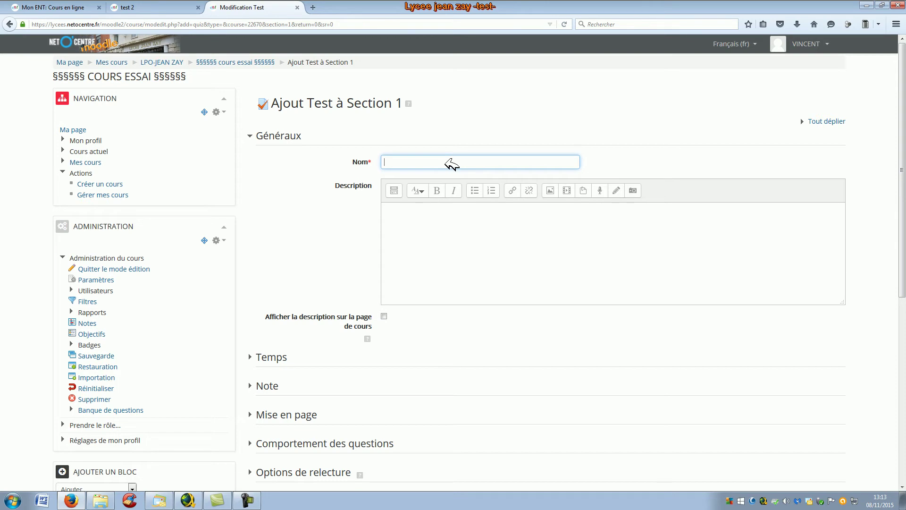
type("test d'évaluation paris")
left_click(409, 217)
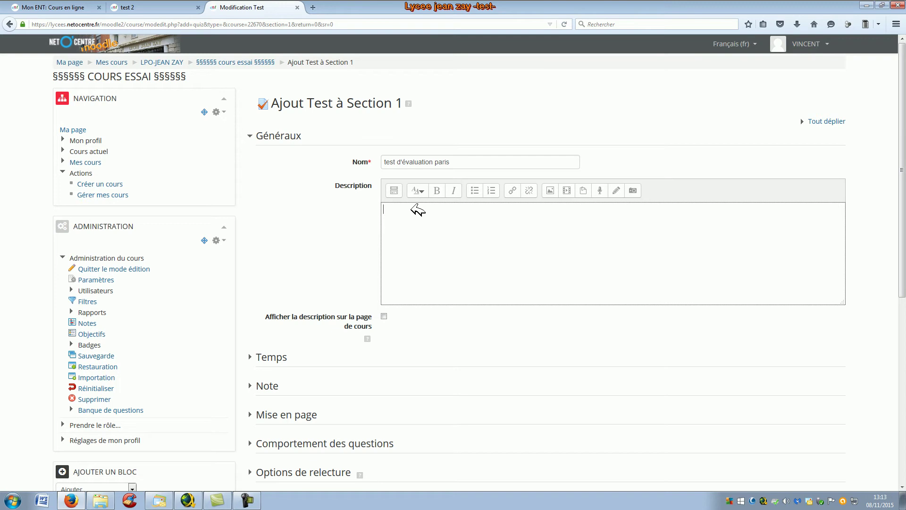
Expand the Temps settings and enable the test's opening date.
left_click(257, 357)
scroll(273, 376, "down", 2)
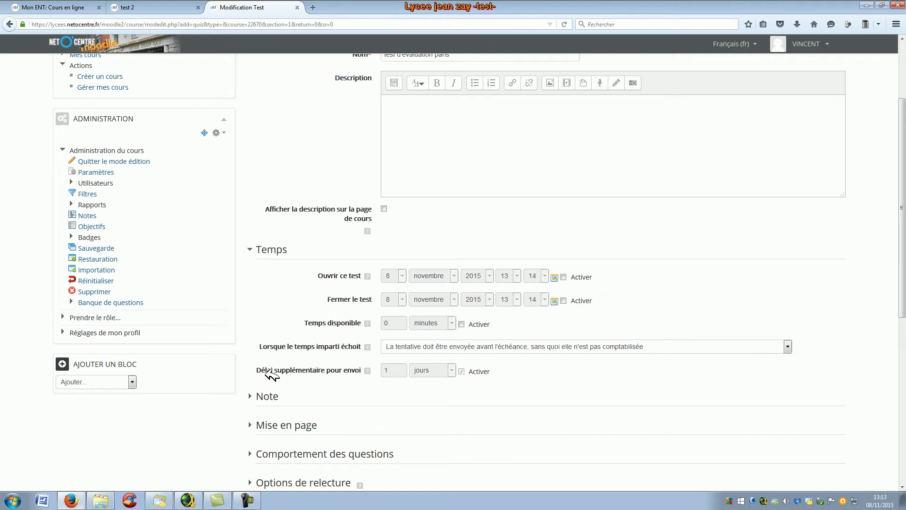
left_click(564, 277)
left_click(555, 277)
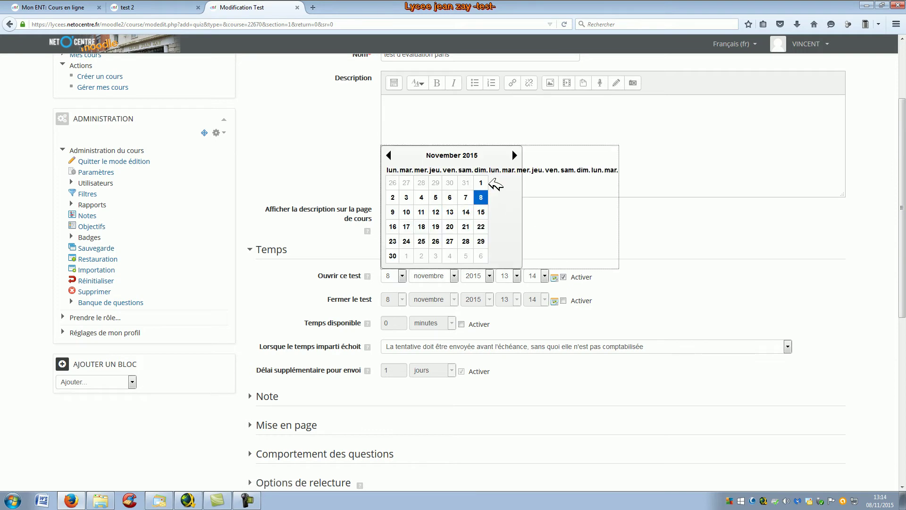
left_click(658, 156)
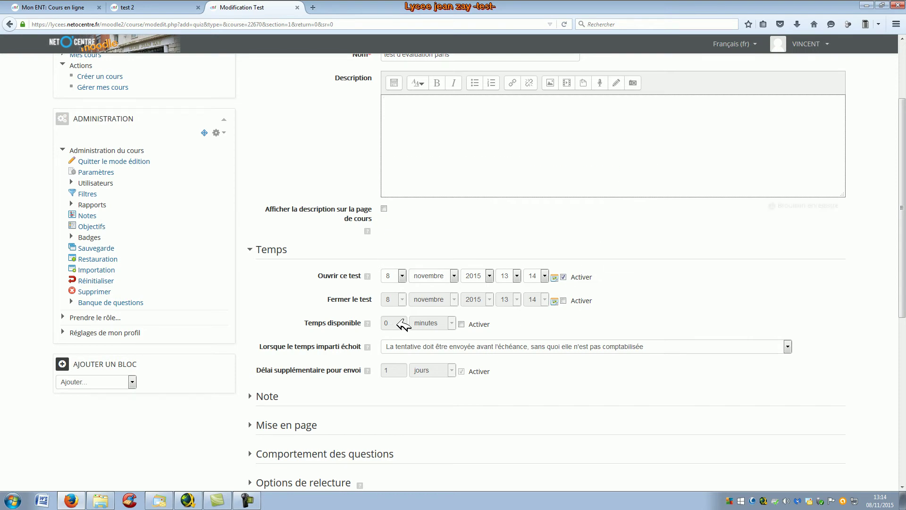
Enable a time limit of 5 minutes and have the attempt in progress submitted automatically when time runs out.
left_click(461, 324)
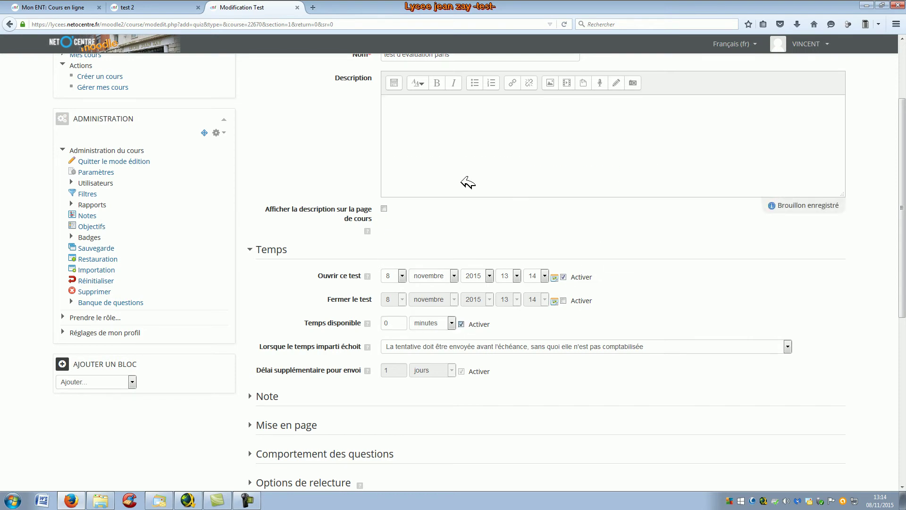
left_click(392, 322)
type("5")
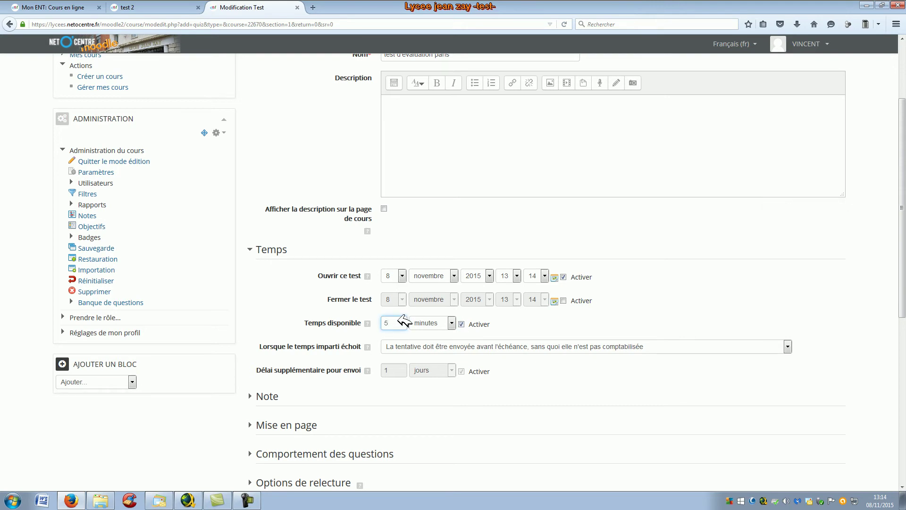
left_click(524, 321)
left_click(788, 347)
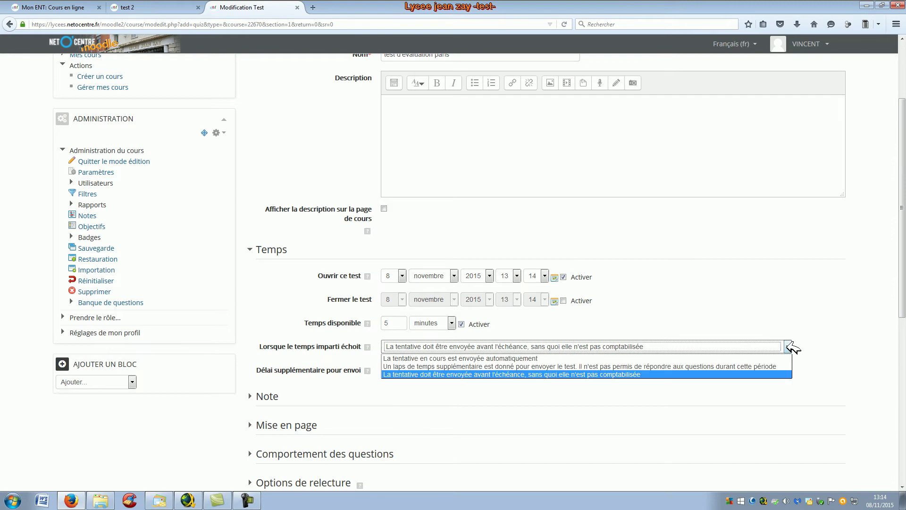
left_click(479, 359)
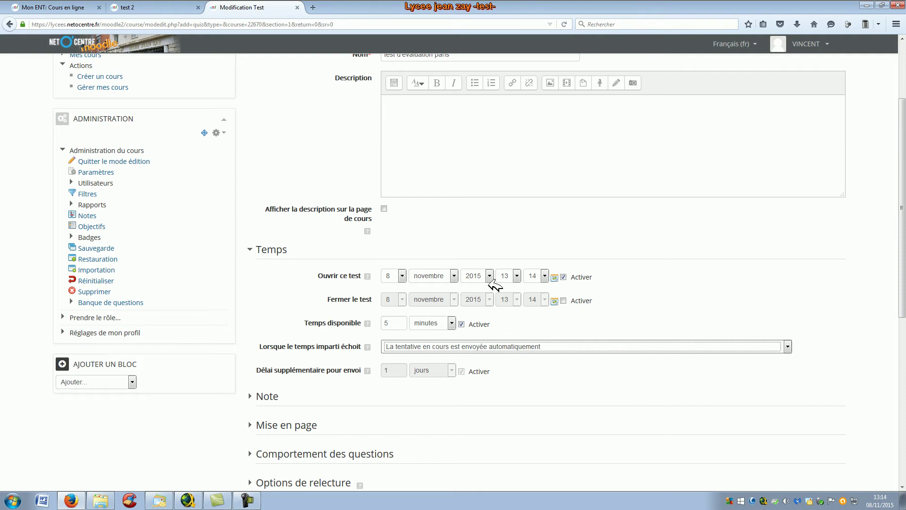
Enable the closing date and schedule the test on 10 novembre 2015, opening at 13:00 and closing at 13:15.
left_click(564, 300)
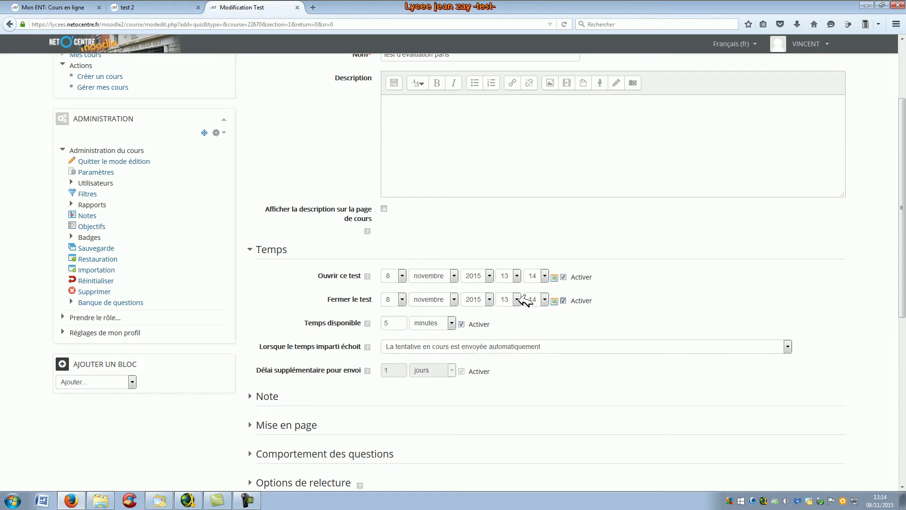
left_click(401, 275)
left_click(391, 359)
left_click(402, 301)
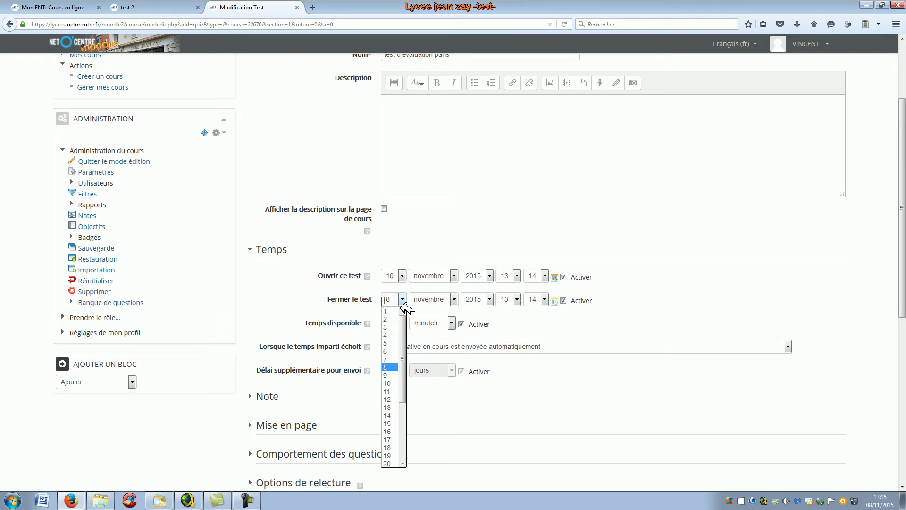
left_click(391, 384)
left_click(544, 276)
left_click(532, 286)
left_click(545, 300)
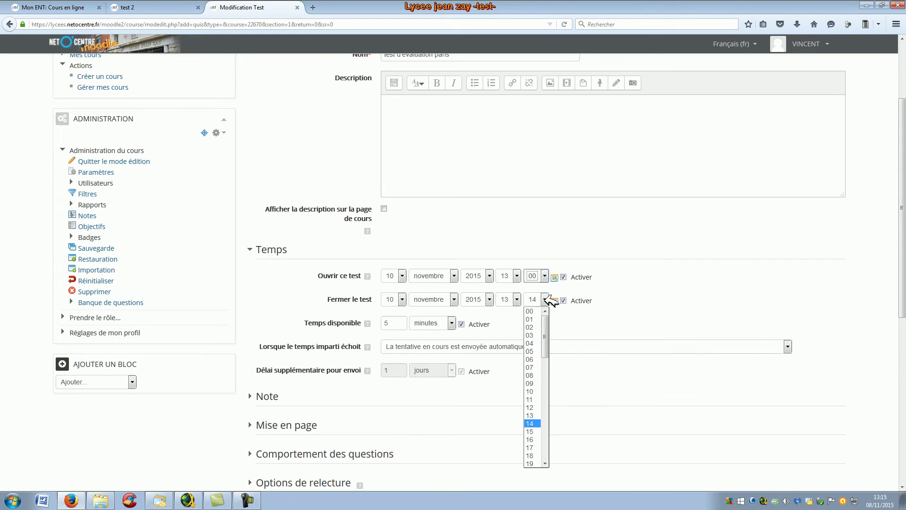
left_click(531, 432)
left_click(562, 320)
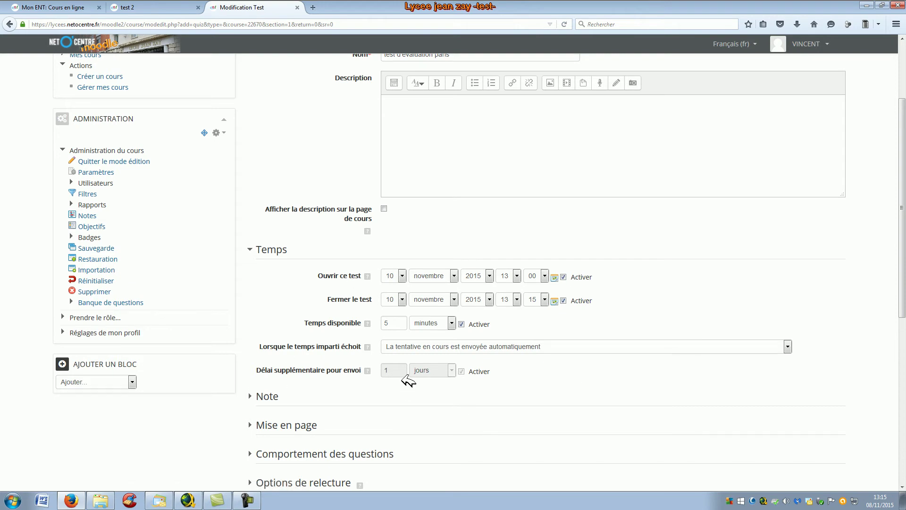
In the Note settings, limit the number of allowed attempts to 1.
left_click(253, 397)
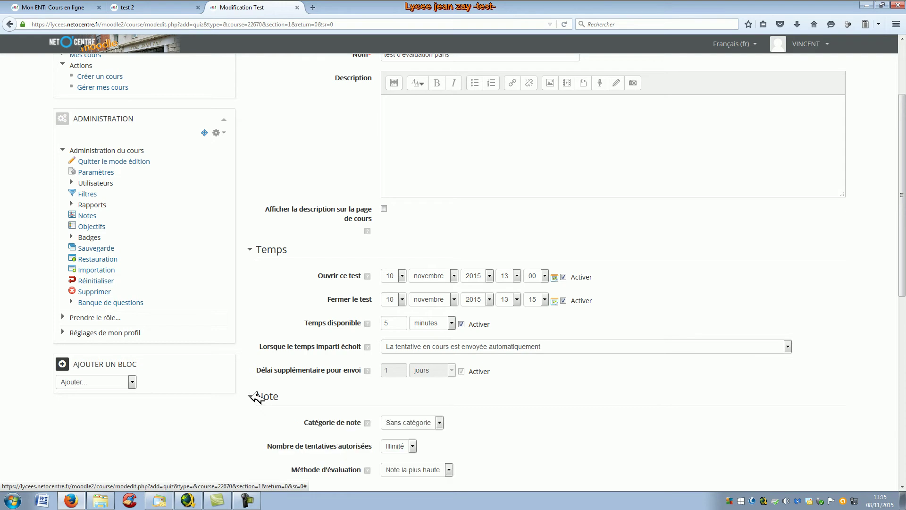
scroll(253, 397, "down", 3)
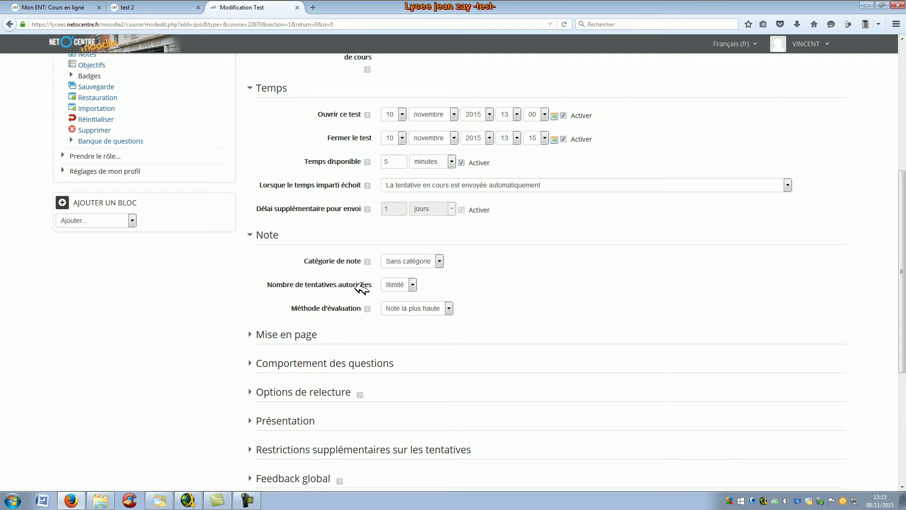
left_click(413, 284)
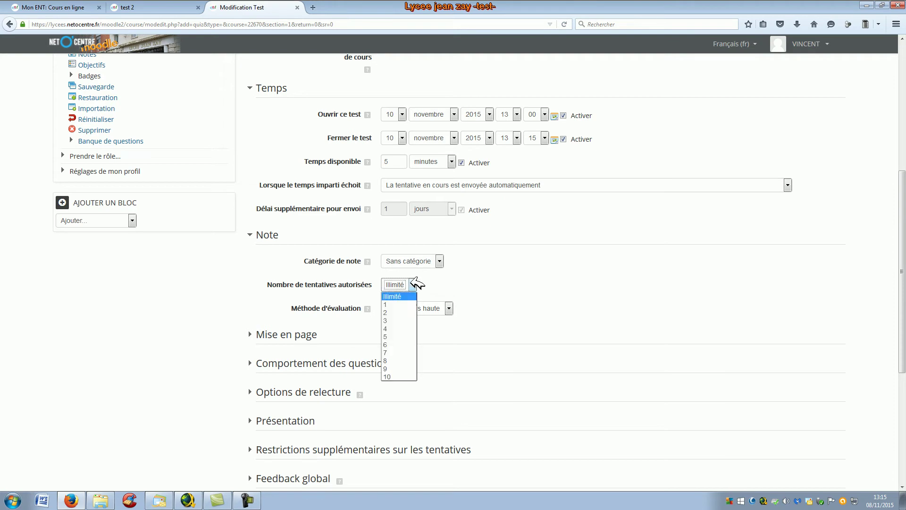
left_click(392, 305)
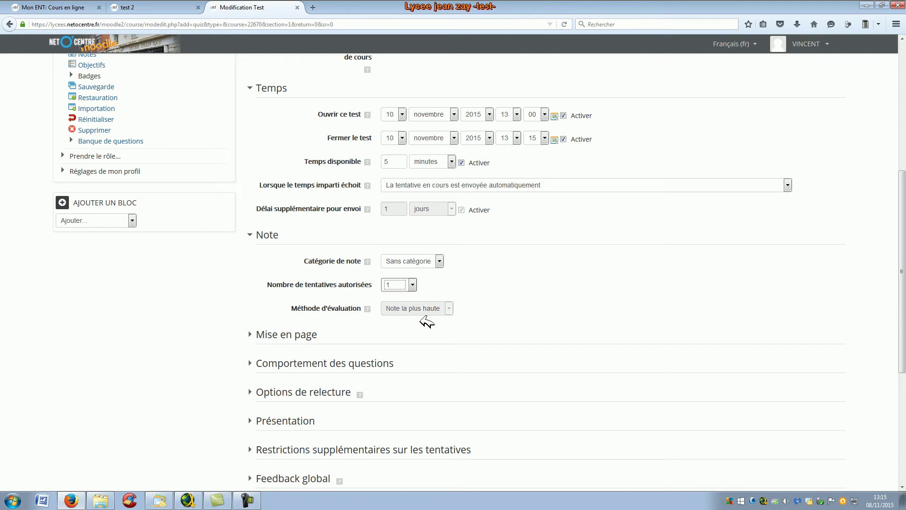
In the Mise en page settings, set the question order to Mélangées aléatoirement and keep a new page for Chaque question.
left_click(256, 336)
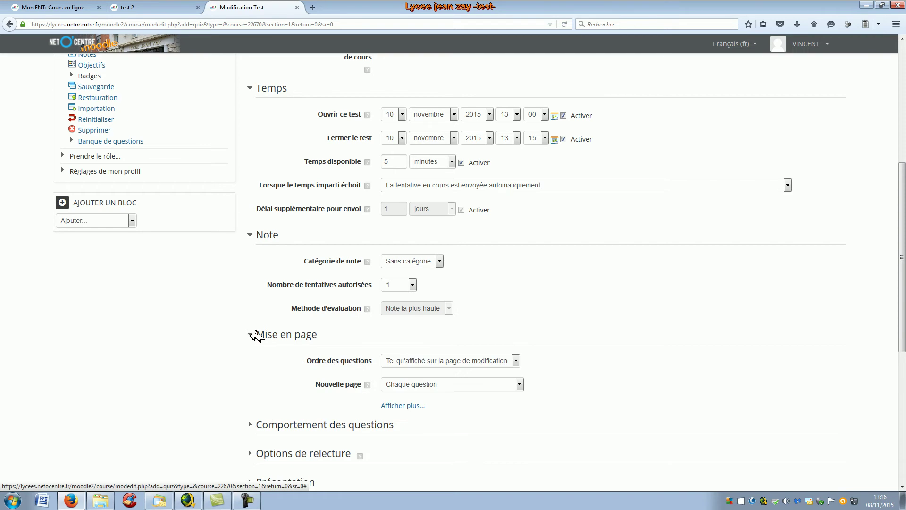
left_click(517, 361)
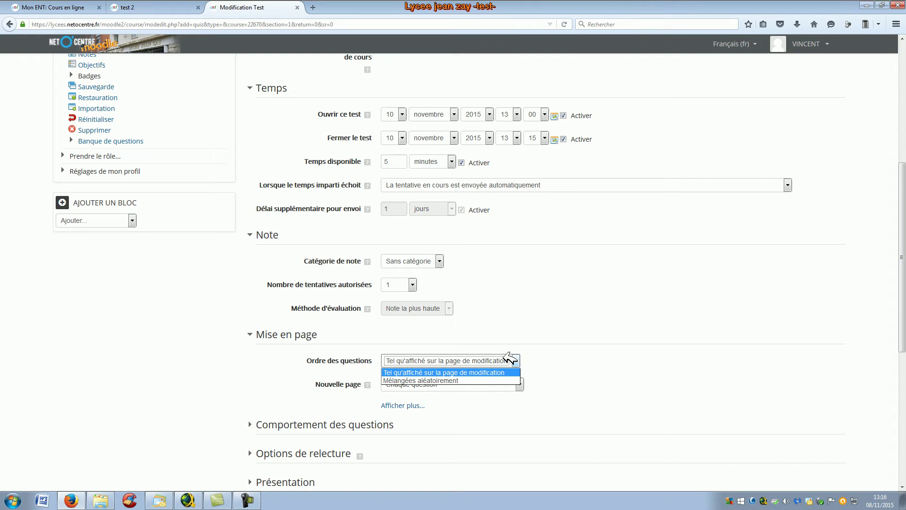
left_click(470, 380)
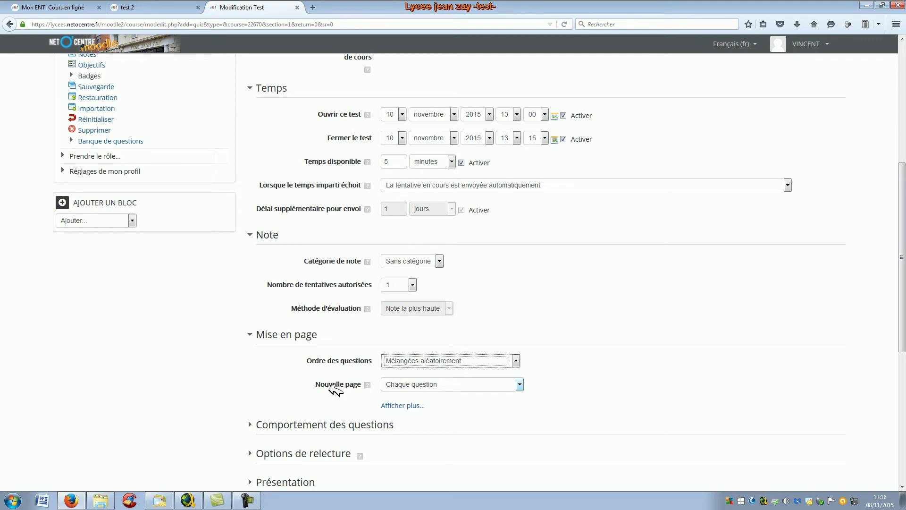
left_click(522, 384)
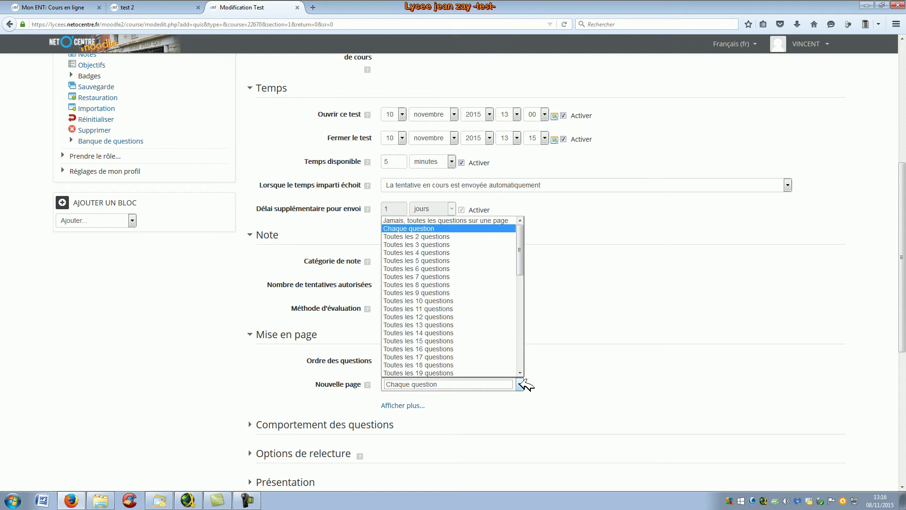
left_click(531, 262)
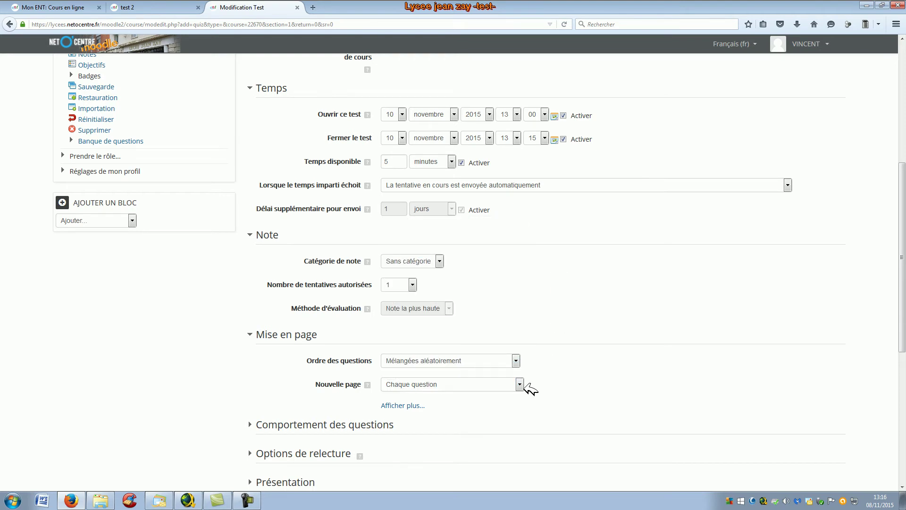
Show the additional layout options and choose Libre as the navigation method.
left_click(415, 405)
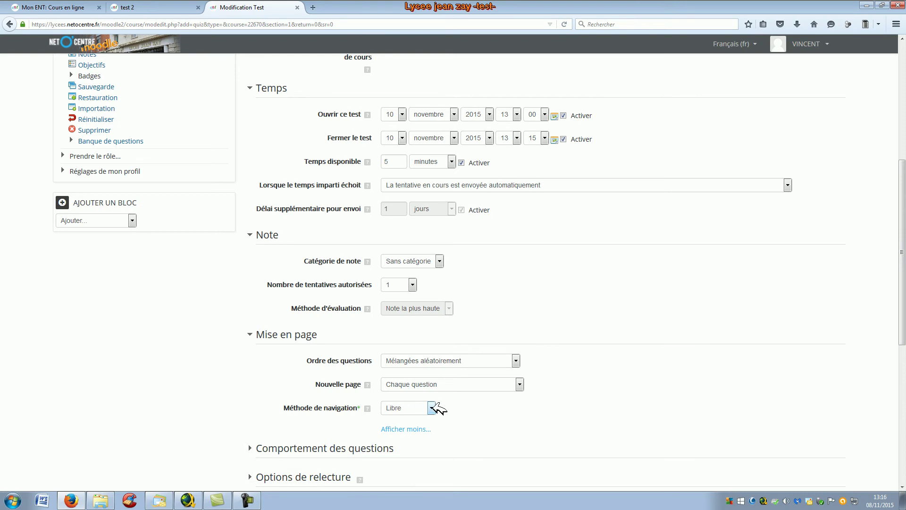
left_click(433, 408)
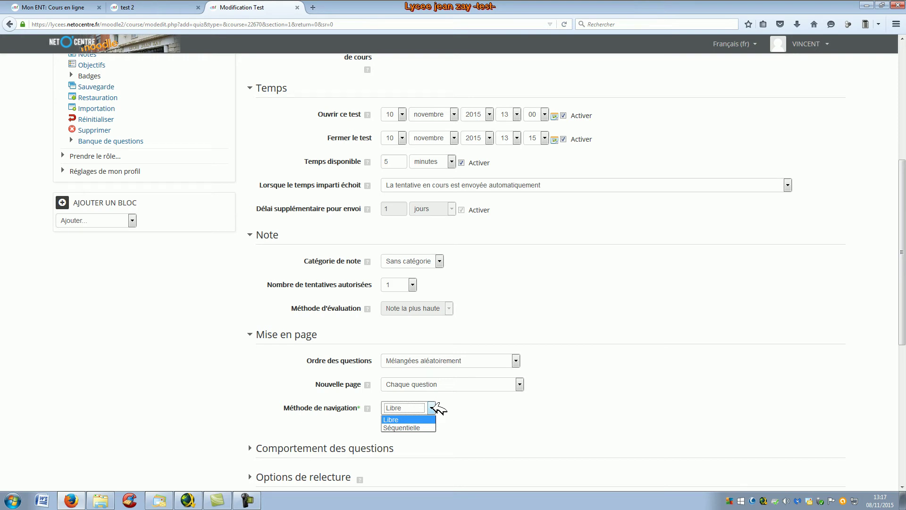
left_click(397, 418)
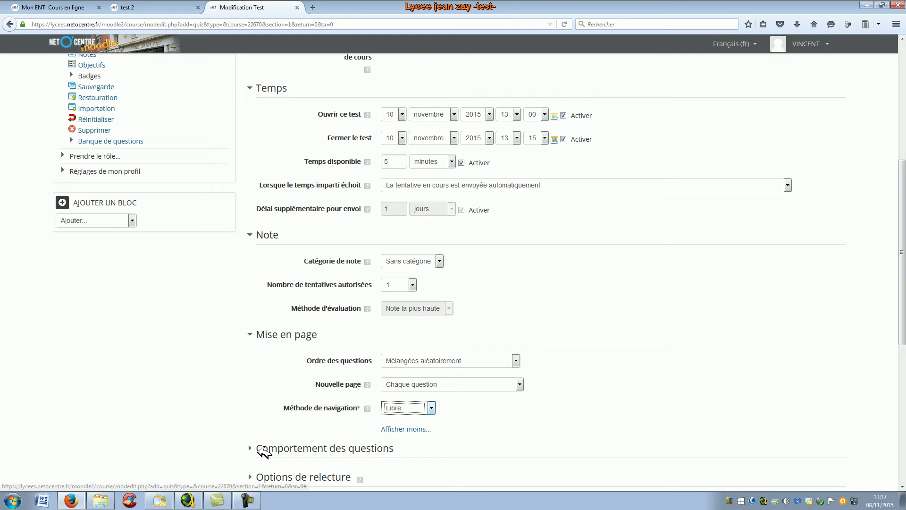
Examine all the Comportement des questions settings, including the available question behaviour modes and their help text.
left_click(253, 447)
scroll(246, 425, "down", 7)
scroll(231, 351, "up", 2)
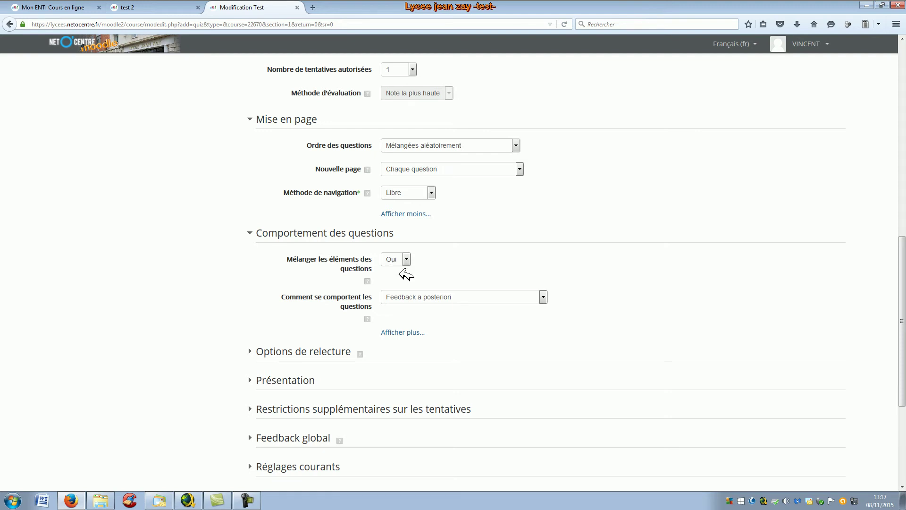
left_click(407, 332)
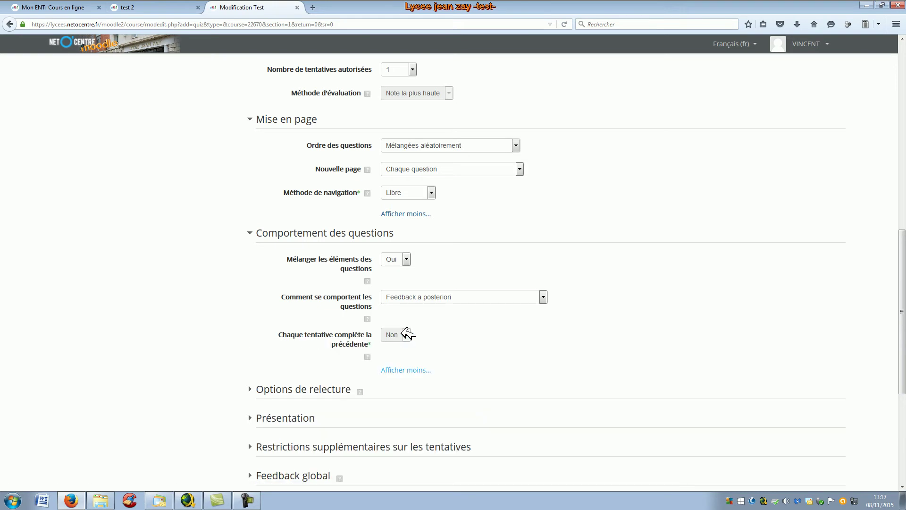
left_click(543, 297)
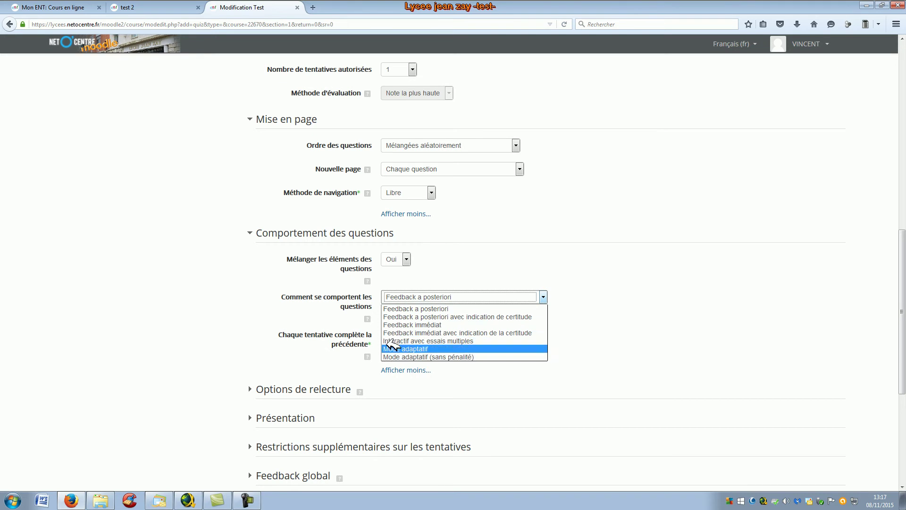
left_click(594, 341)
left_click(367, 318)
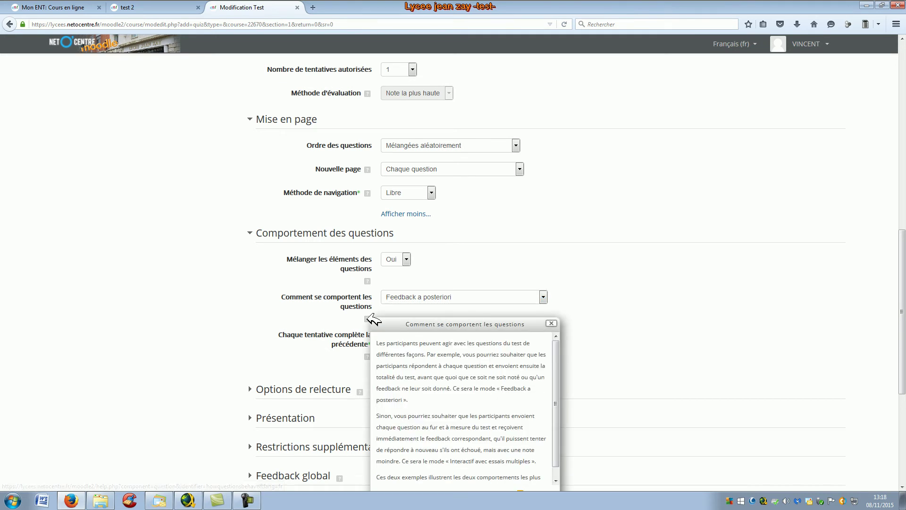
scroll(553, 378, "down", 1)
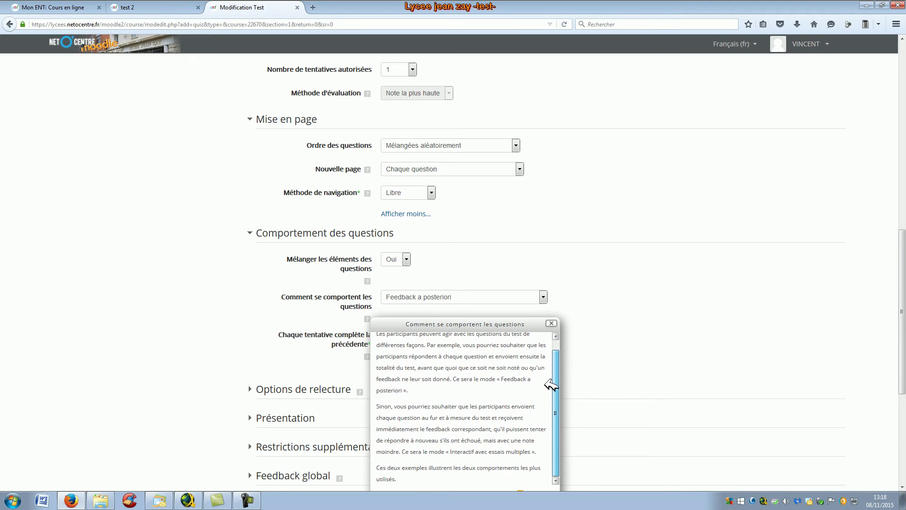
left_click(551, 323)
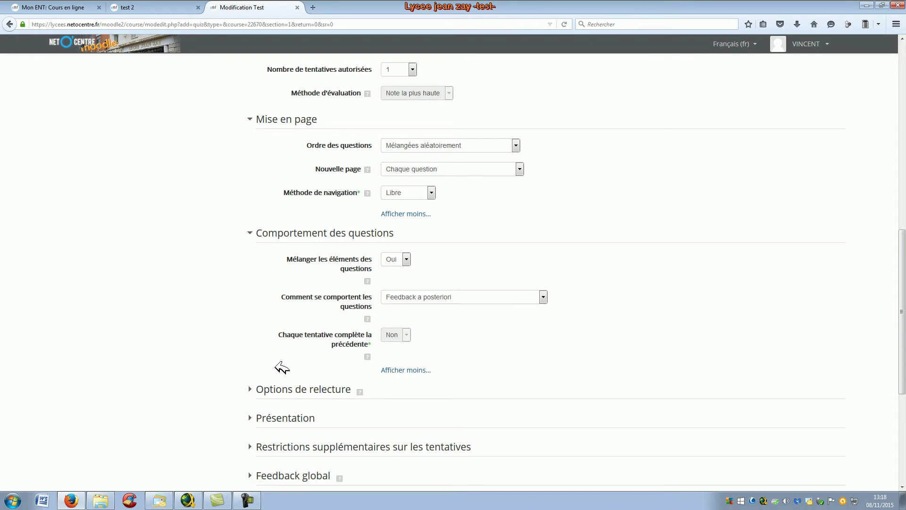
Expand the Options de relecture and, in the Présentation settings, show the participant's avatar as Petite image.
left_click(256, 390)
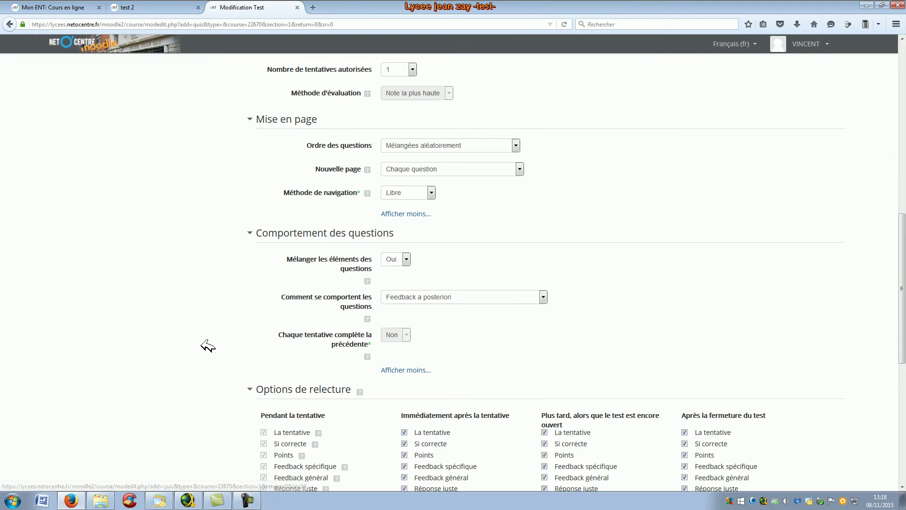
scroll(208, 338, "down", 3)
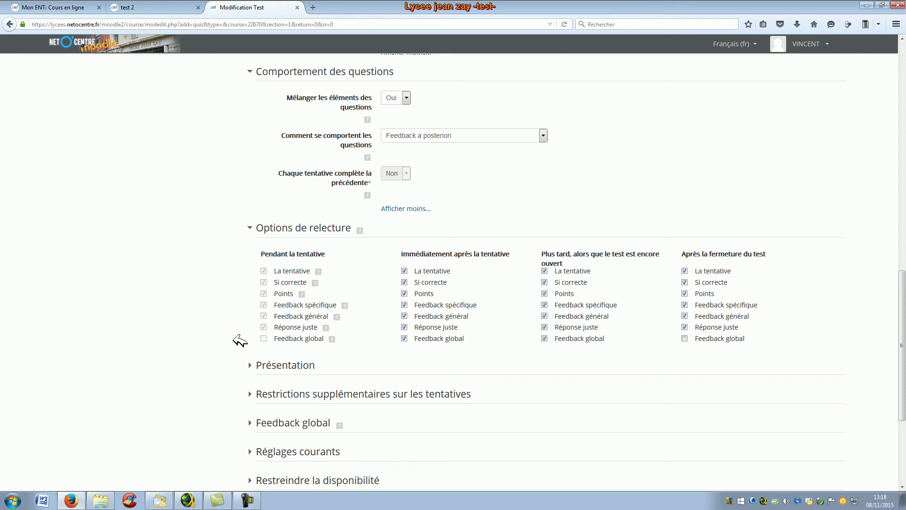
left_click(253, 365)
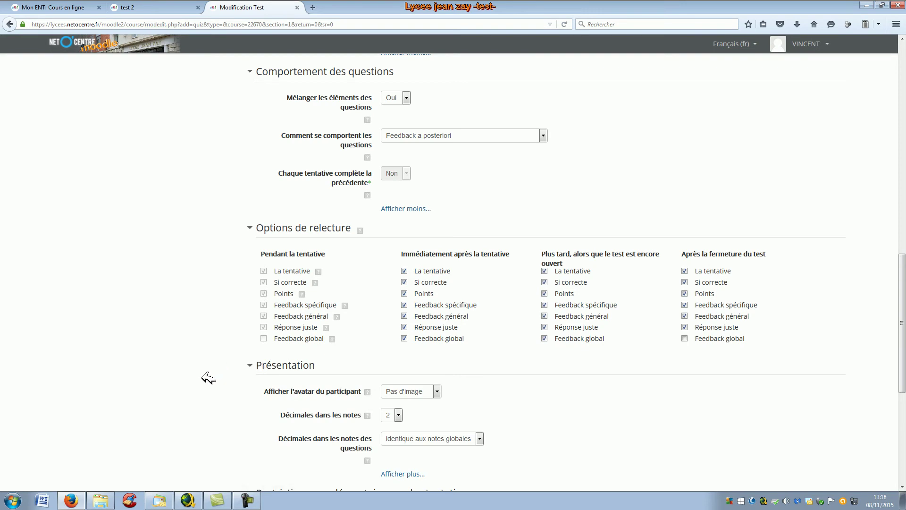
scroll(208, 376, "down", 2)
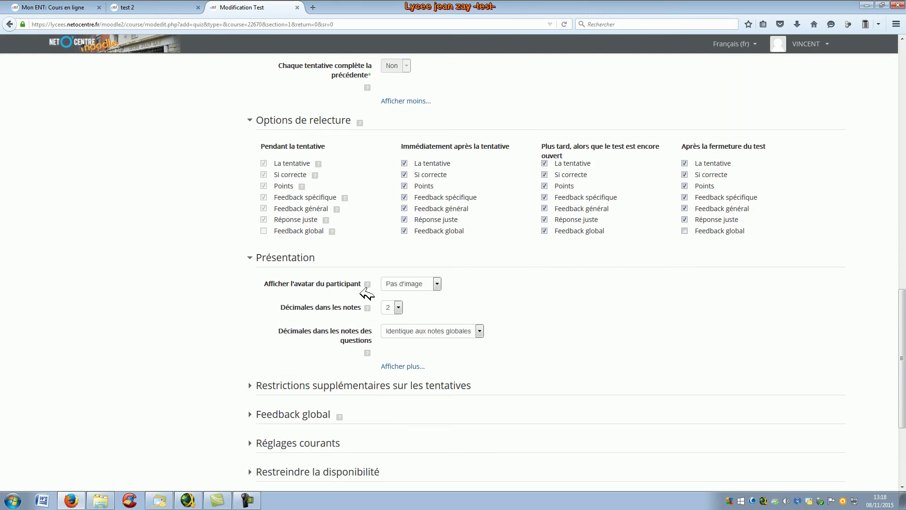
left_click(437, 284)
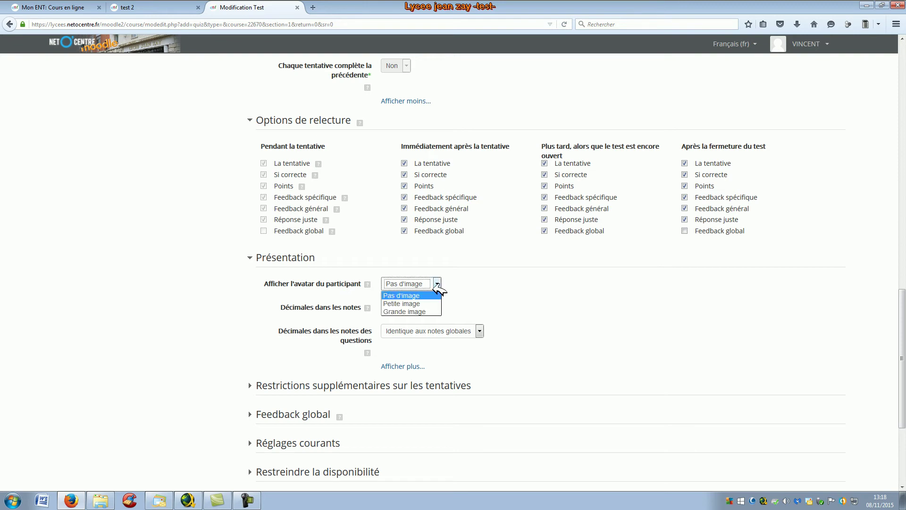
left_click(425, 303)
left_click(462, 301)
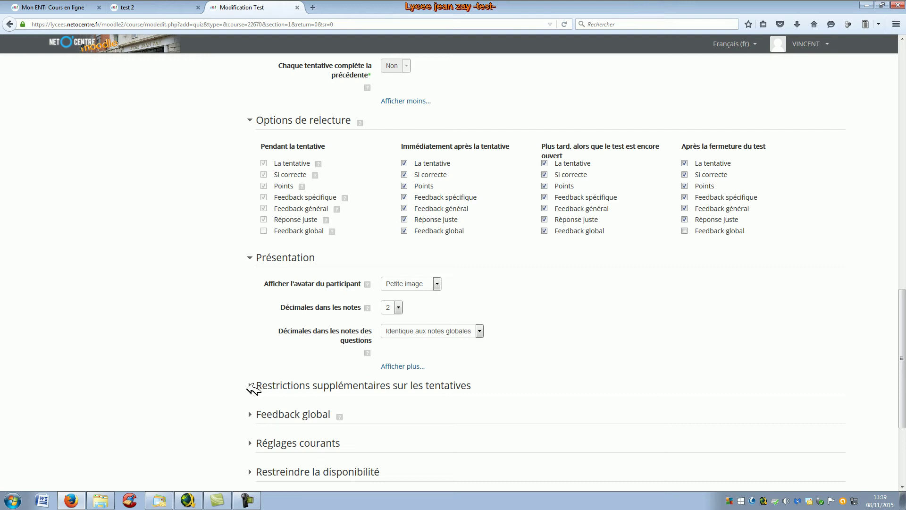
In the Feedback global settings, set the first editable grade limit below 100% to 80.
left_click(251, 414)
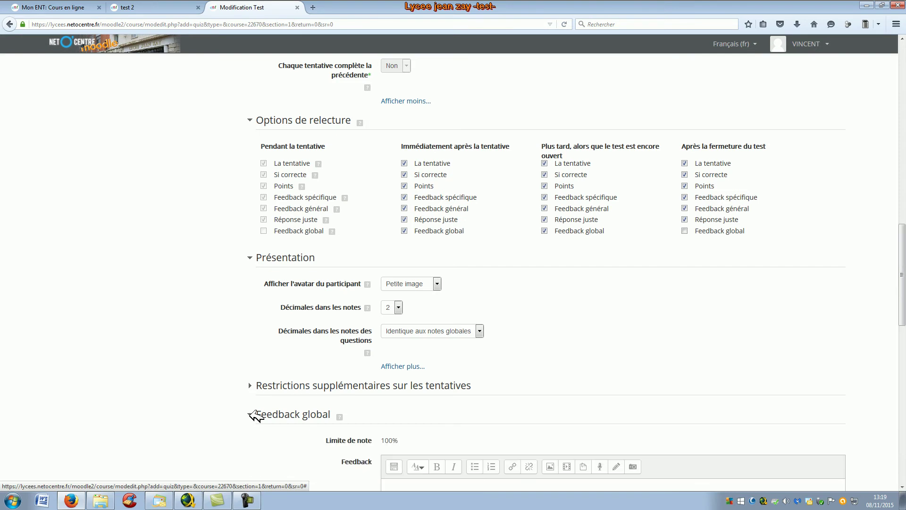
scroll(207, 402, "down", 2)
scroll(180, 372, "down", 6)
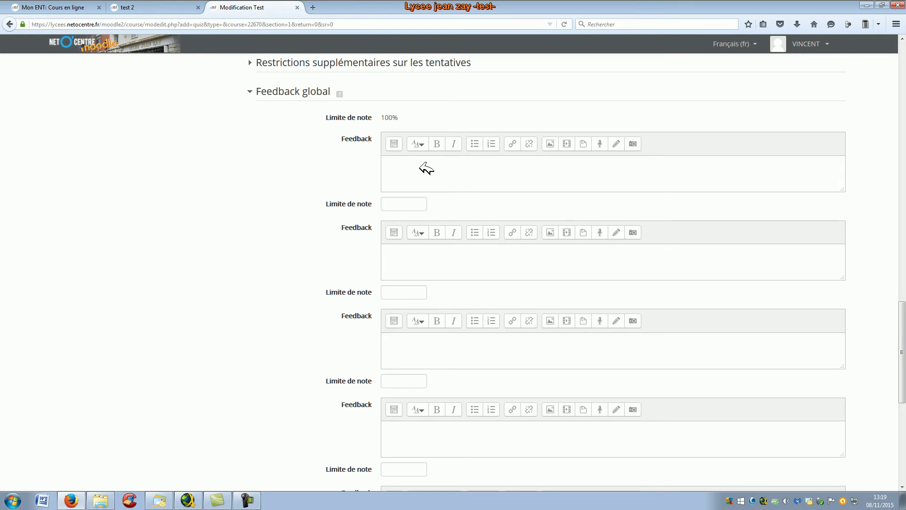
left_click(405, 204)
type("80")
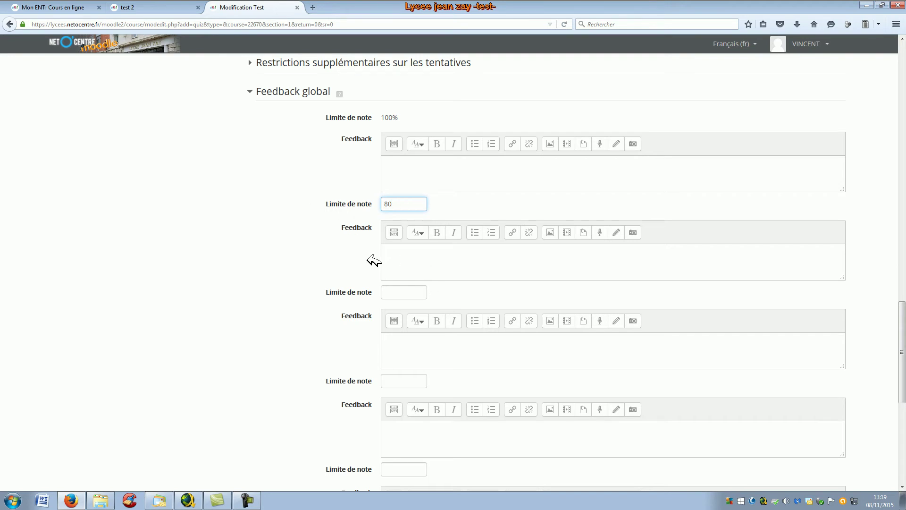
left_click(255, 250)
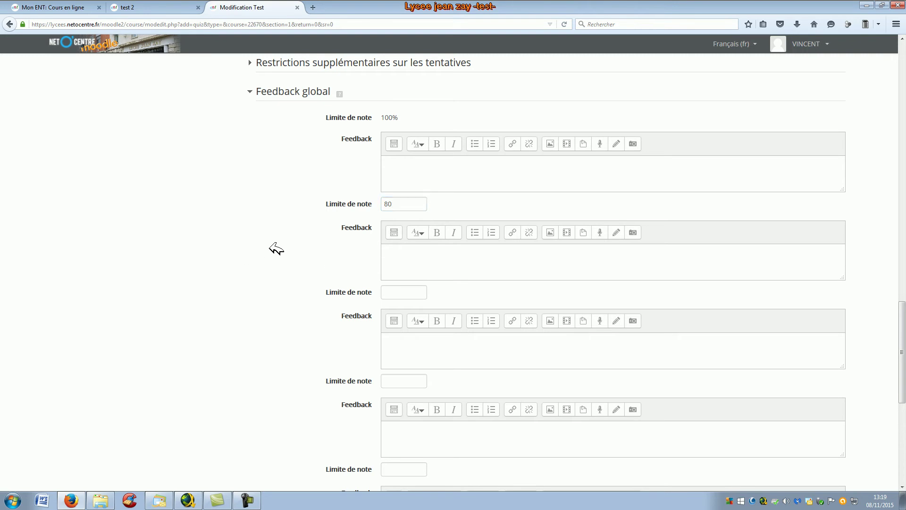
Examine the Réglages courants, and review the test's settings from Généraux through to Feedback global.
scroll(275, 249, "down", 9)
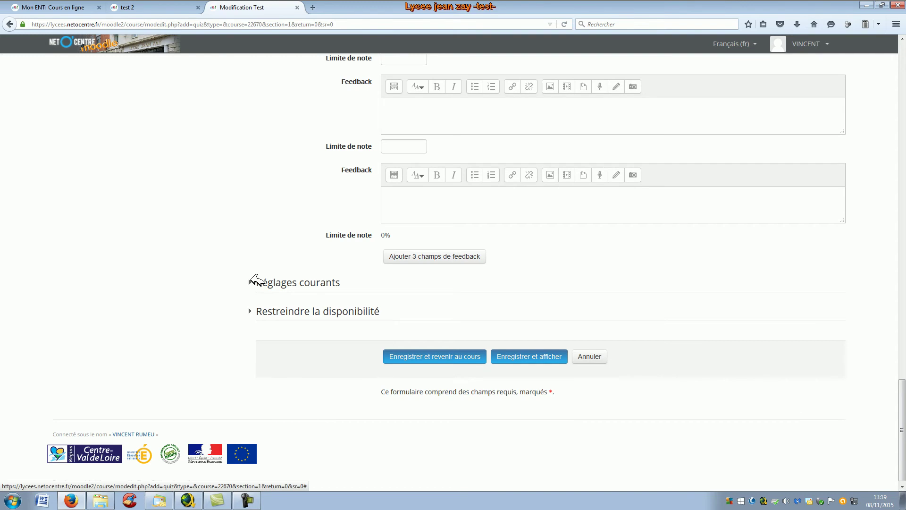
left_click(255, 281)
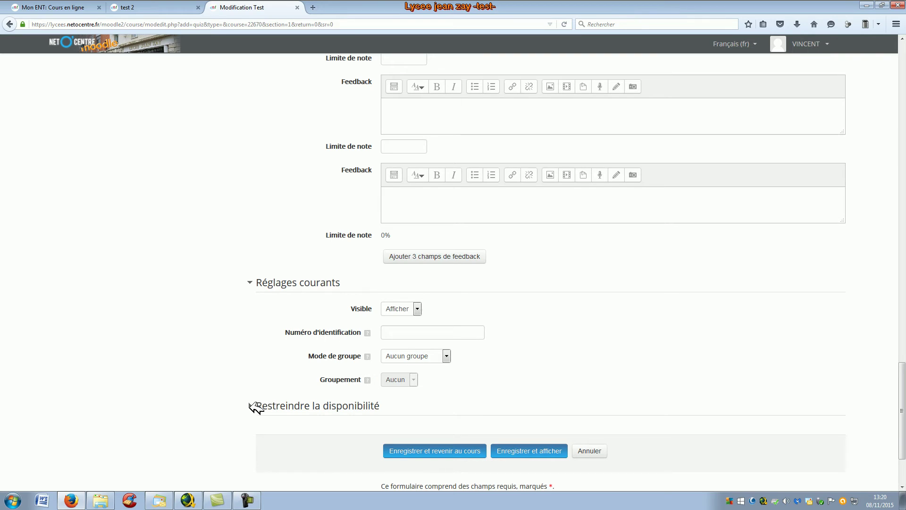
scroll(226, 325, "up", 15)
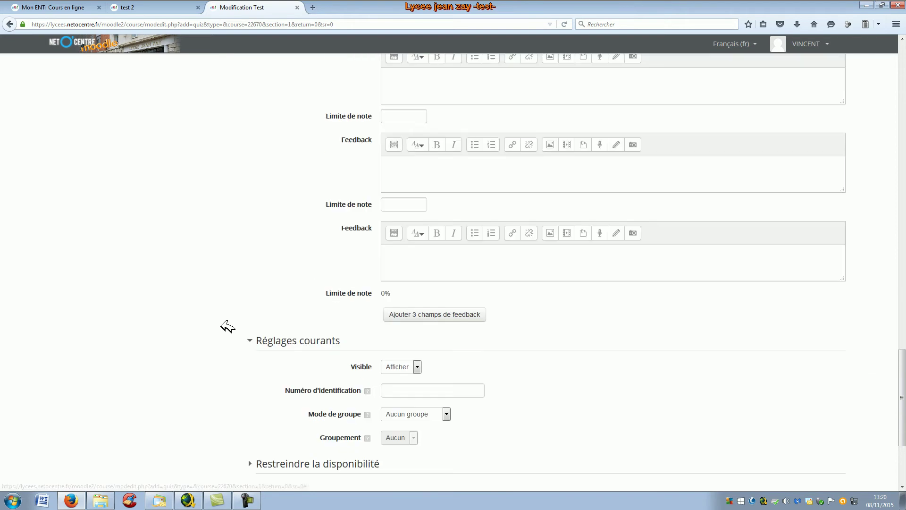
scroll(226, 325, "up", 10)
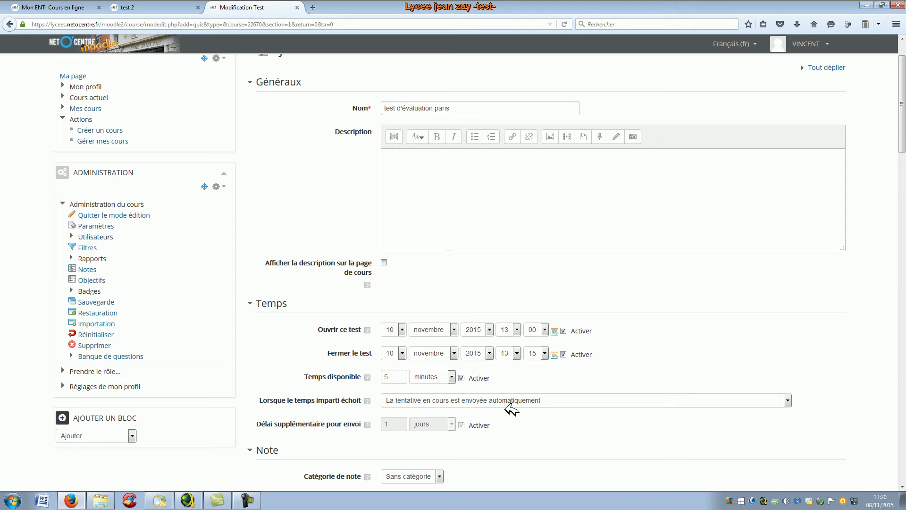
scroll(512, 409, "down", 3)
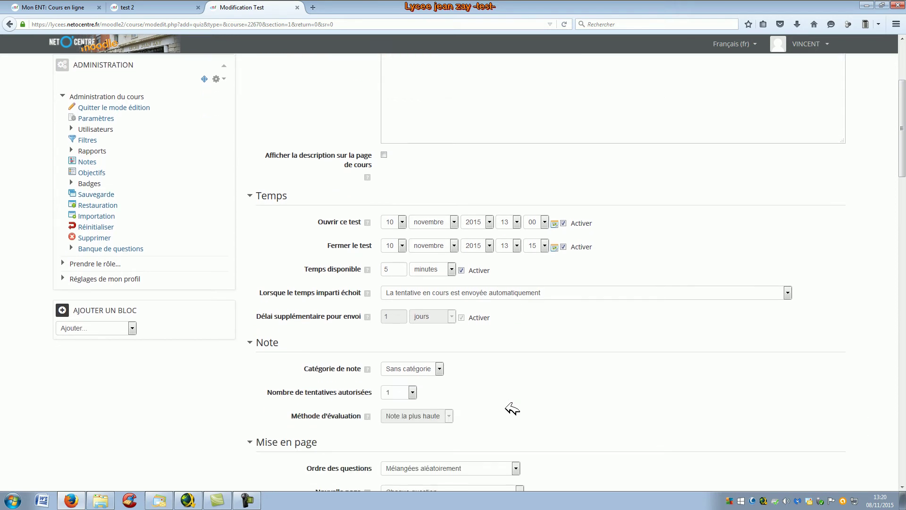
scroll(512, 409, "down", 5)
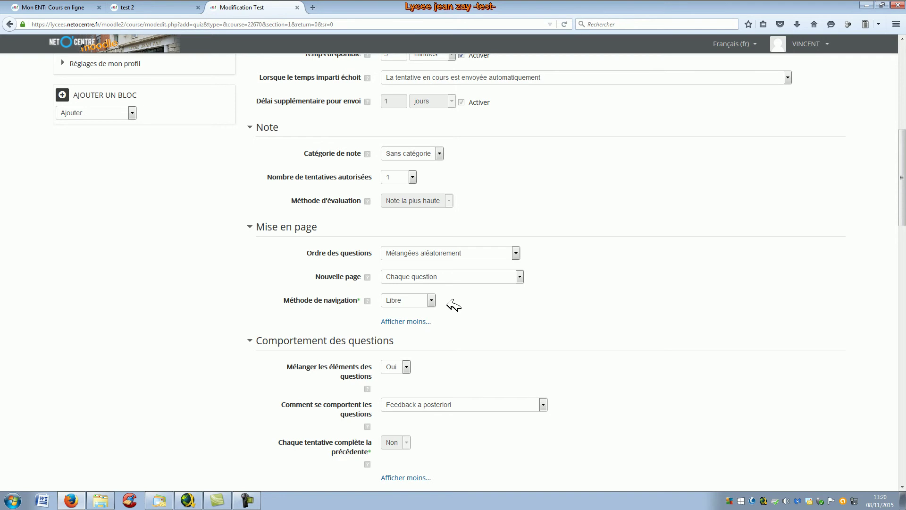
scroll(225, 312, "down", 3)
scroll(226, 313, "down", 7)
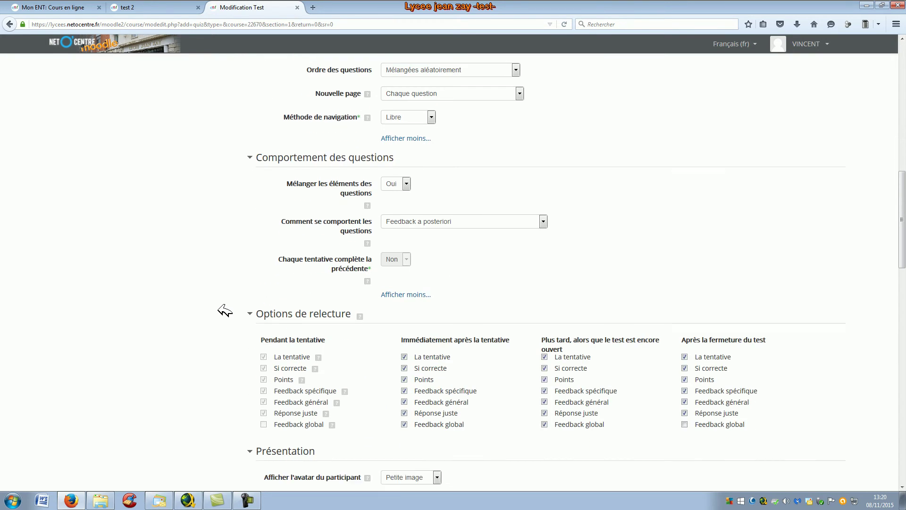
scroll(224, 310, "down", 3)
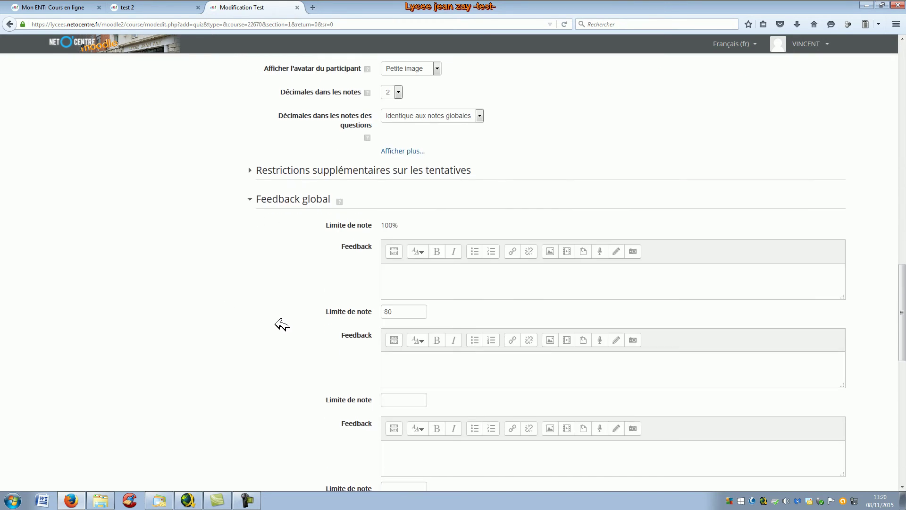
Enter "bravo" as the overall feedback for the highest grade range and "presque" for the range below it.
left_click(405, 273)
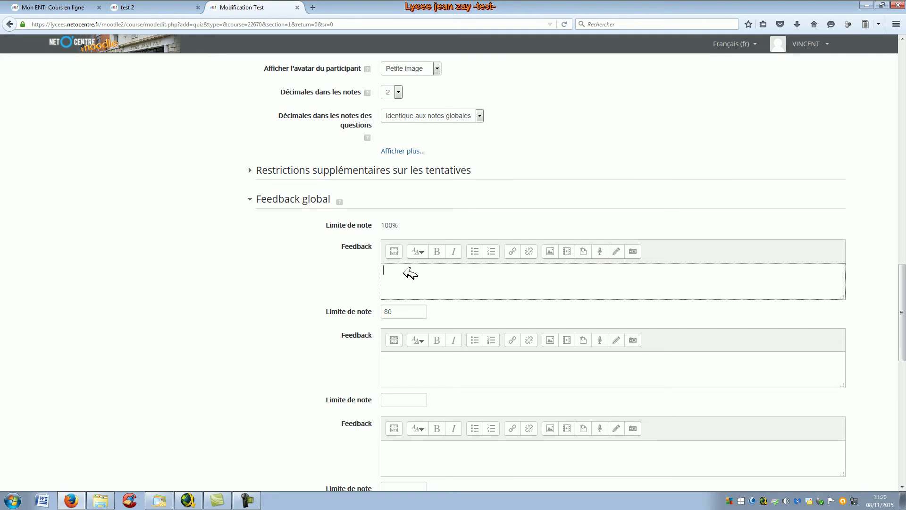
type("bravo")
left_click(405, 362)
type("presque")
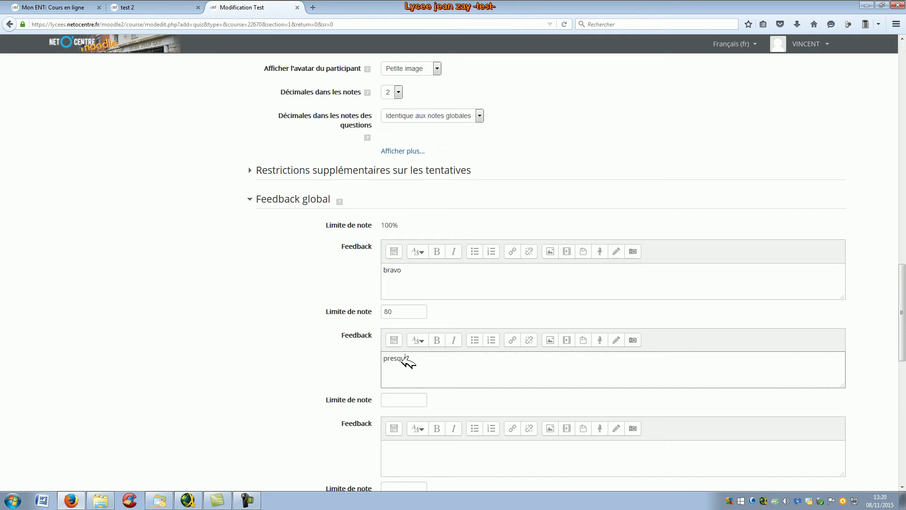
Change the first editable grade limit to 80% and extend the second feedback text to "presque 100%".
left_click(415, 306)
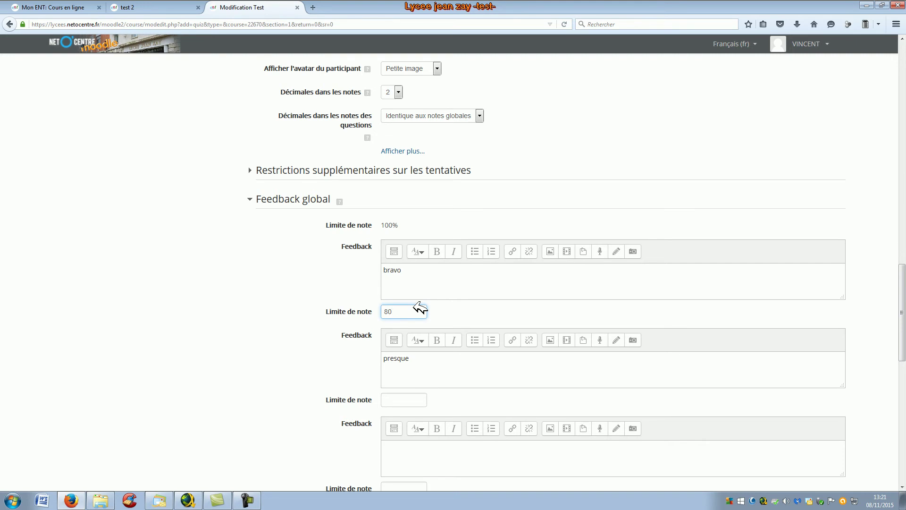
type("%")
scroll(259, 330, "down", 3)
left_click(427, 196)
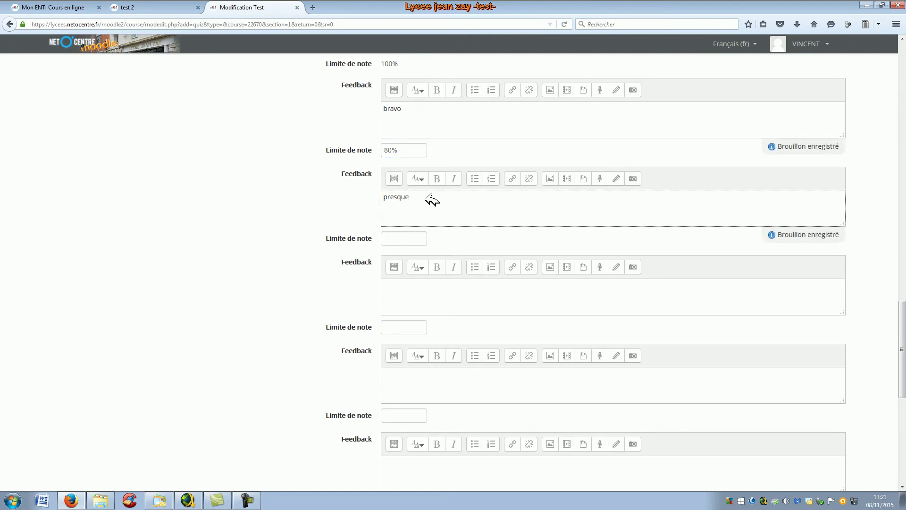
type("100%")
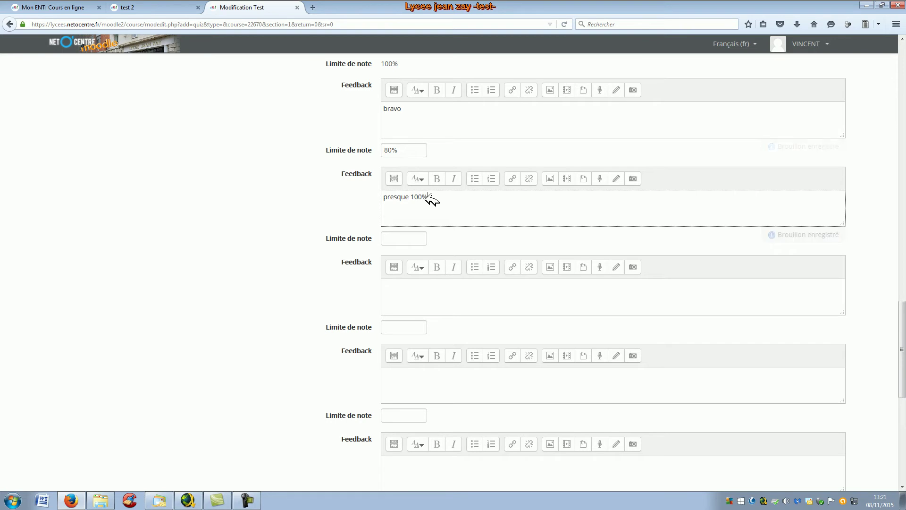
Save and display the test, and open it for editing its questions.
scroll(313, 270, "down", 6)
scroll(311, 268, "down", 2)
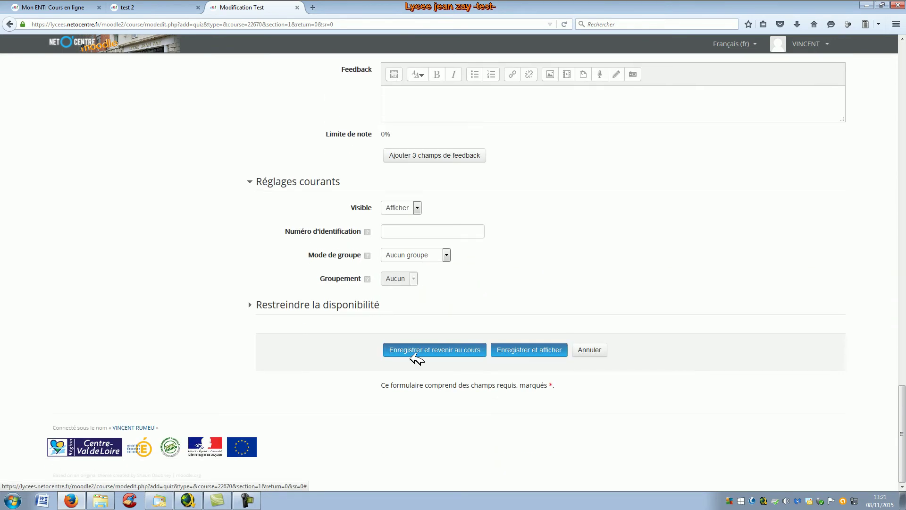
left_click(545, 352)
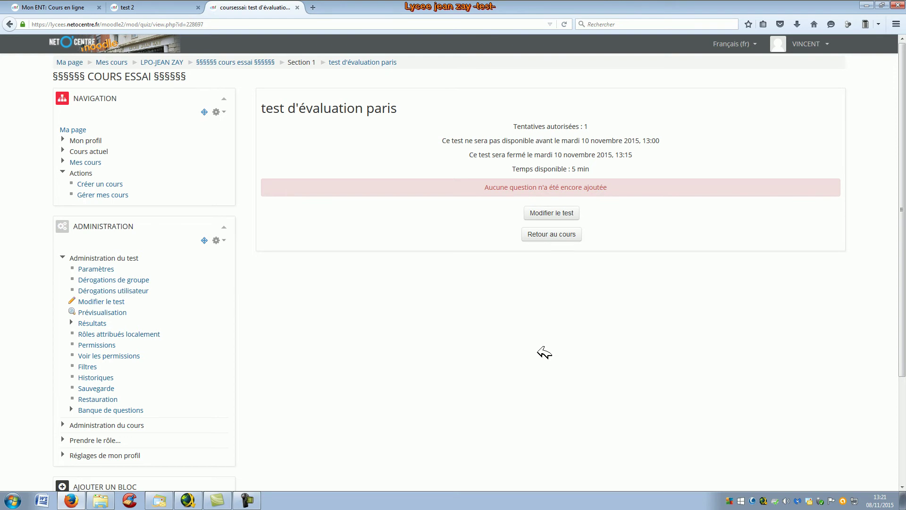
left_click(567, 215)
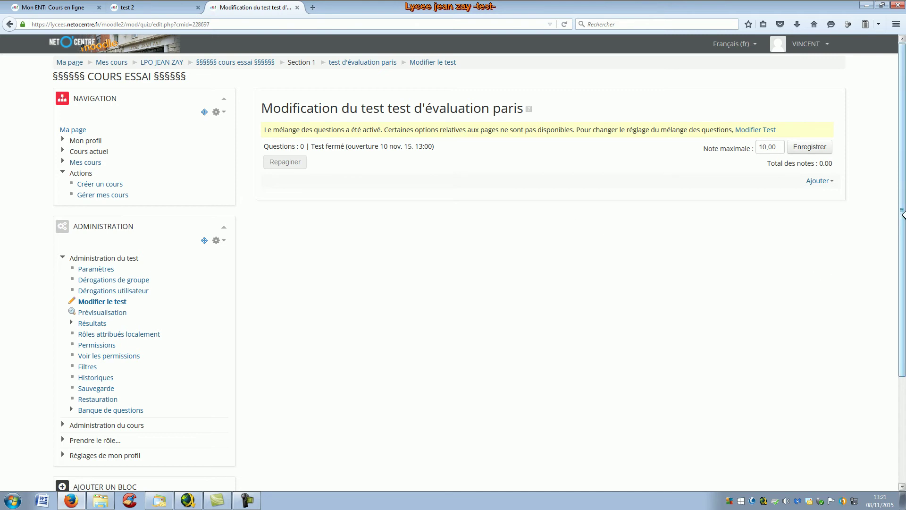
Examine the question bank categories available for adding existing questions to the test, and close the question bank without adding any.
left_click(834, 181)
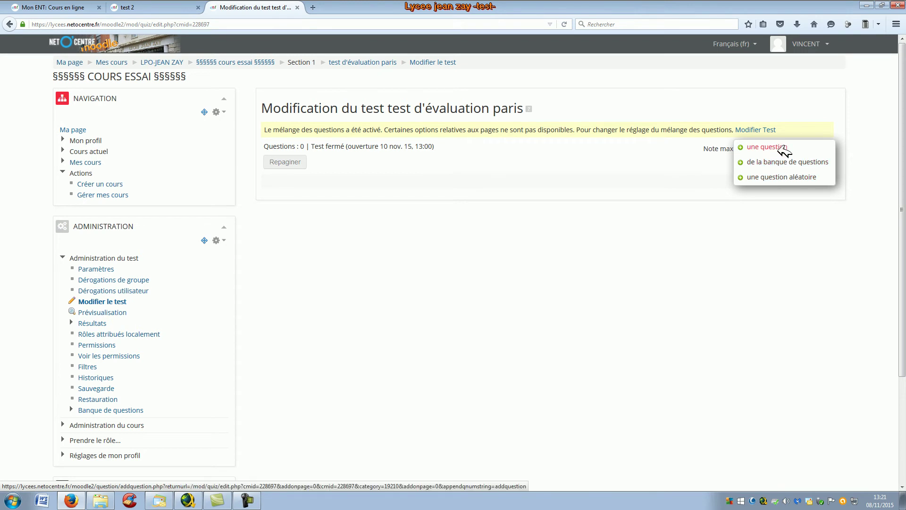
left_click(795, 163)
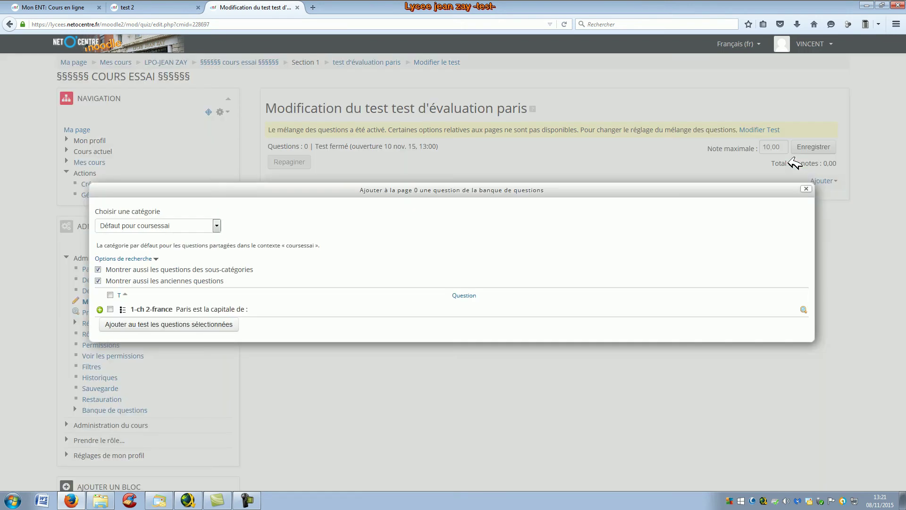
left_click(217, 226)
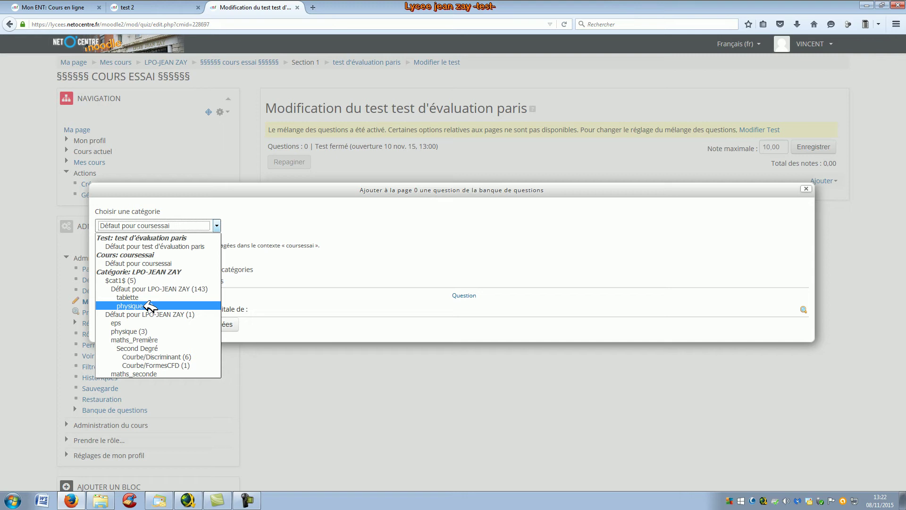
left_click(217, 225)
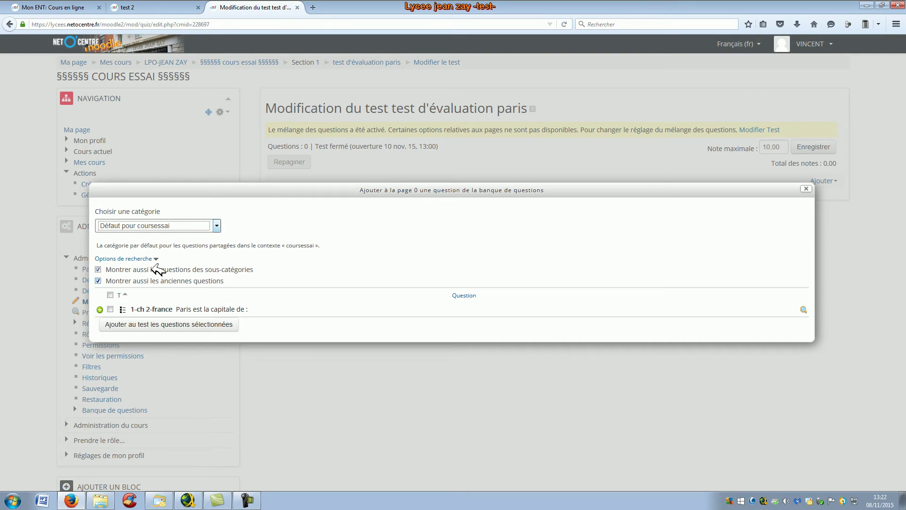
left_click(806, 189)
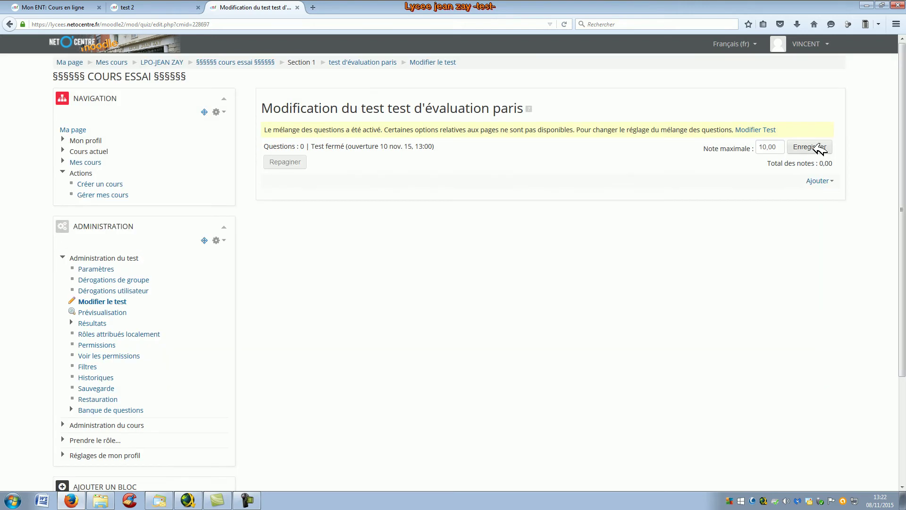
Open the question type chooser for a new question and examine the descriptions of the types from Calculée to Calculée à choix multiples.
left_click(833, 182)
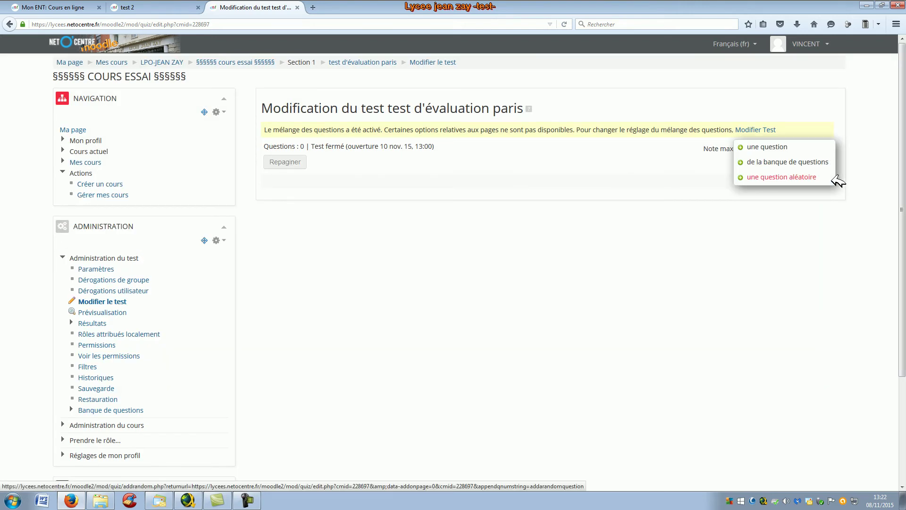
left_click(781, 146)
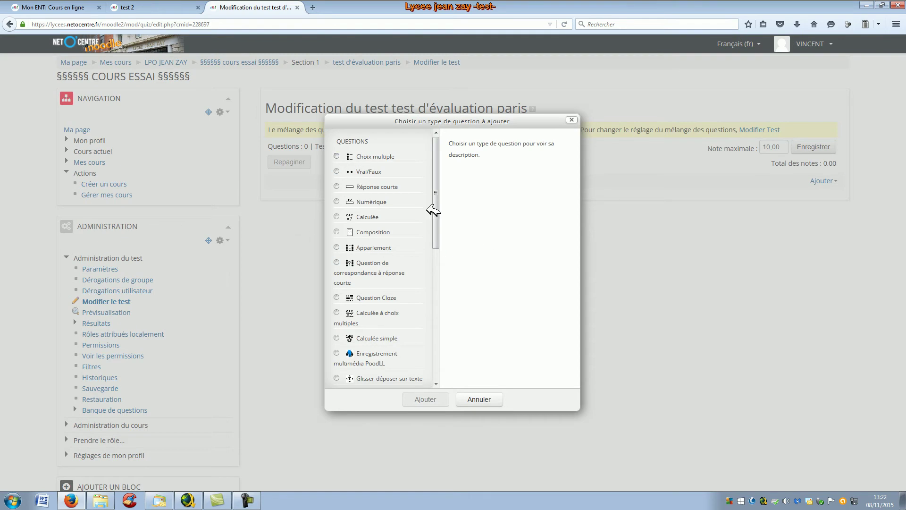
mouse_move(436, 183)
left_mouse_down()
mouse_move(440, 330)
mouse_move(451, 182)
mouse_move(439, 176)
left_mouse_up()
left_click(349, 218)
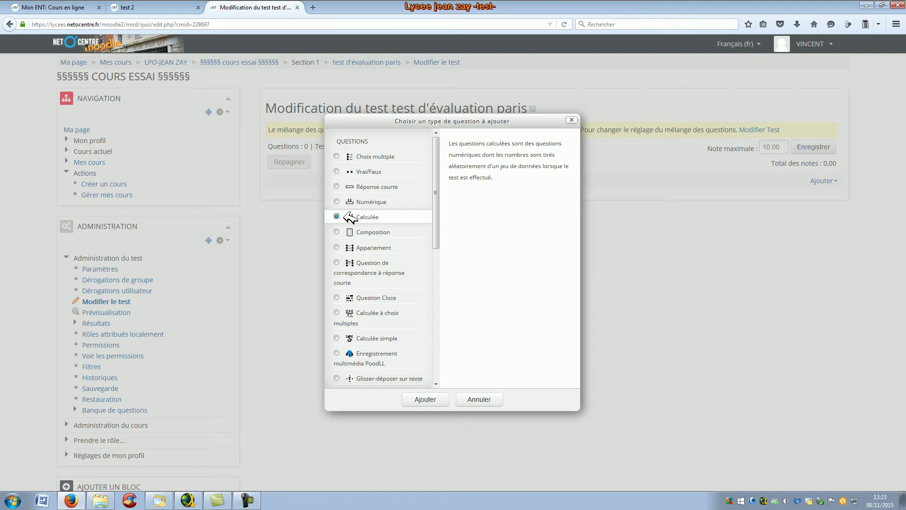
left_click(370, 233)
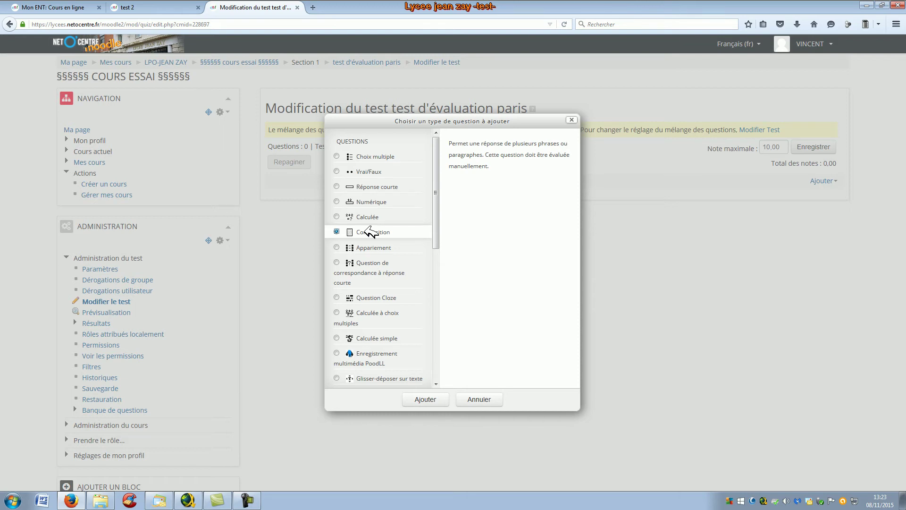
left_click(378, 247)
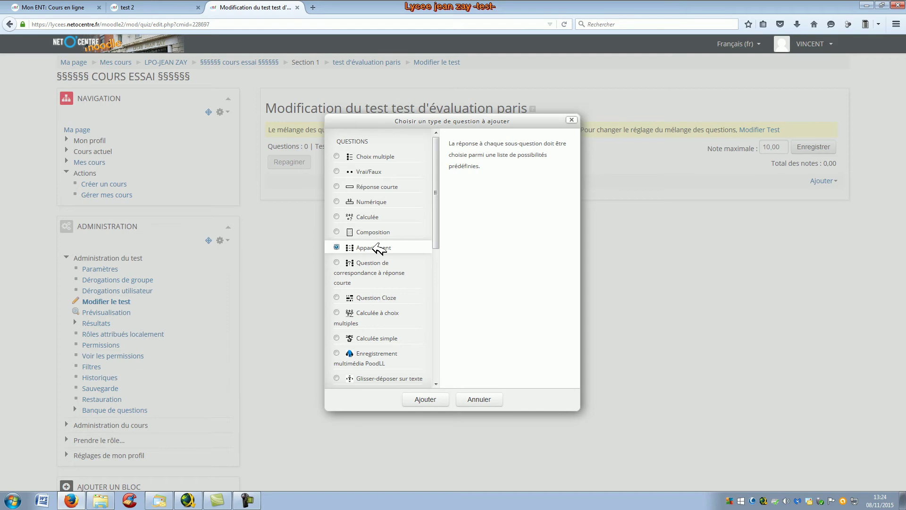
left_click(376, 263)
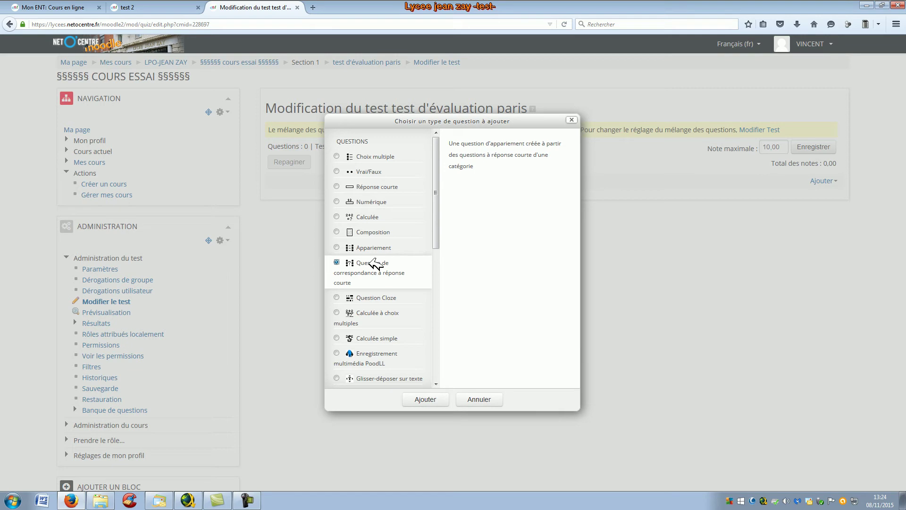
left_click(380, 297)
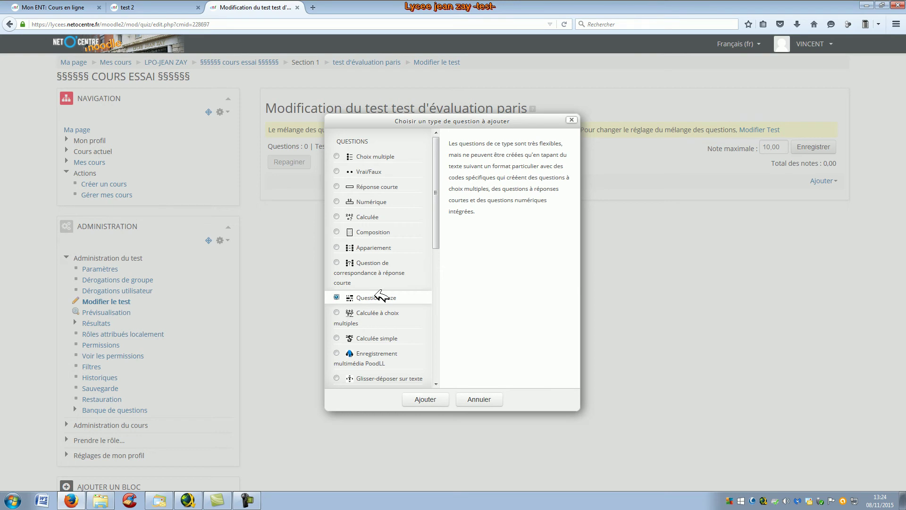
left_click(377, 313)
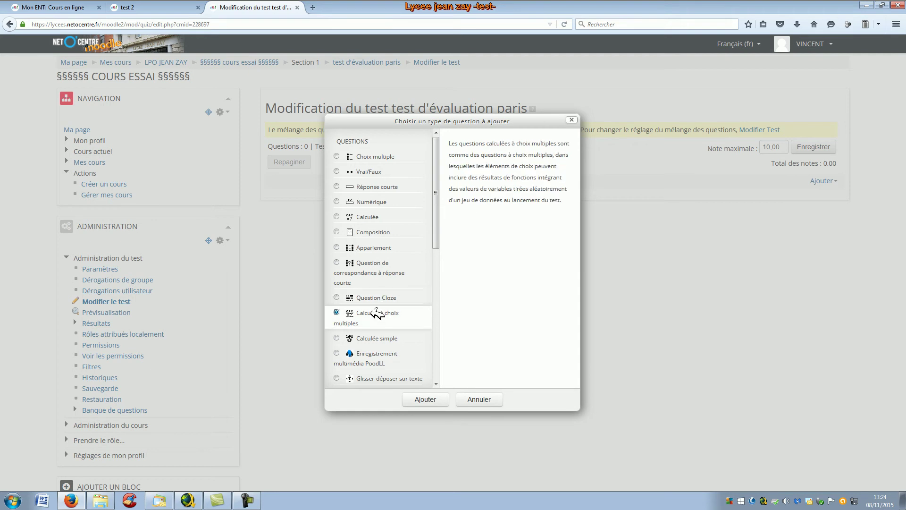
Examine the descriptions of Calculée simple, Enregistrement multimédia PoodLL and the two Glisser-déposer types, and look over the remaining question types.
scroll(378, 311, "down", 2)
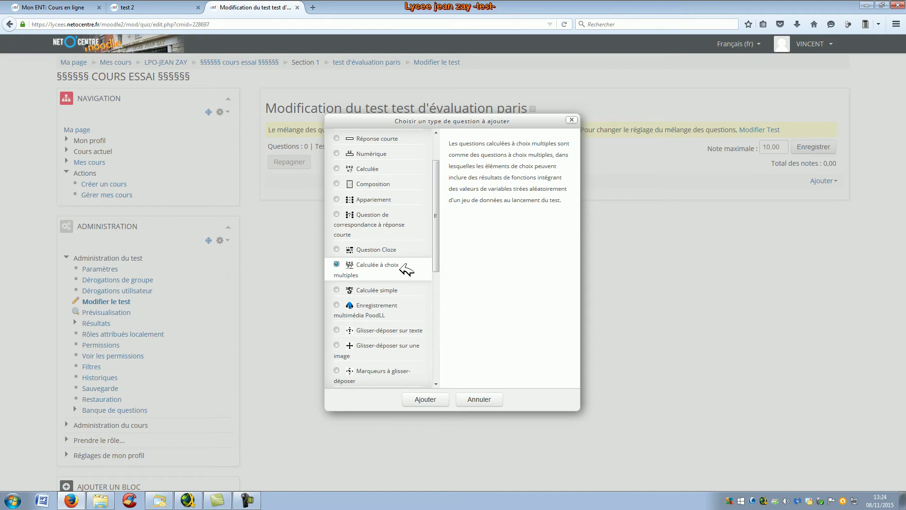
left_click(380, 287)
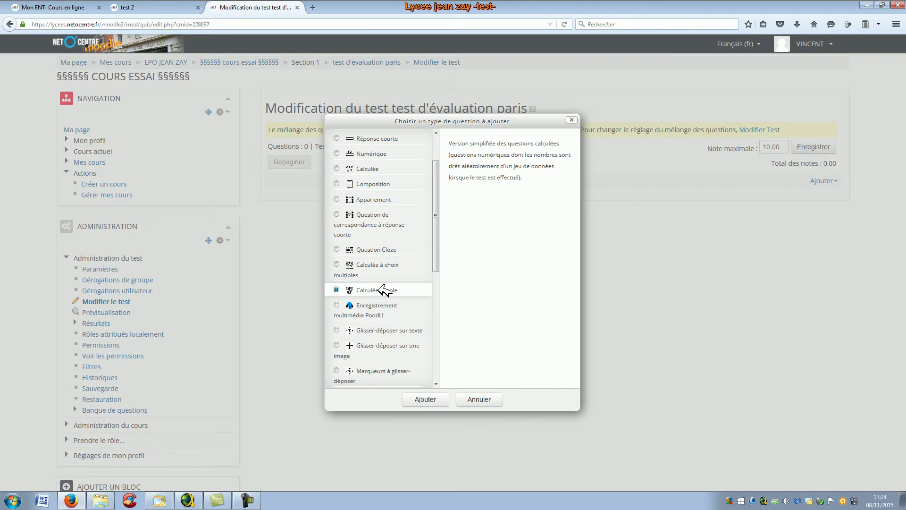
left_click(378, 306)
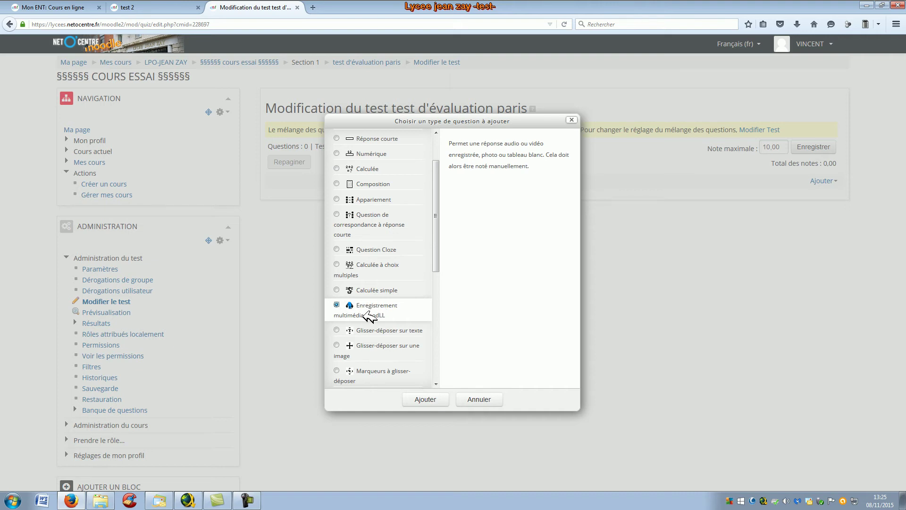
left_click(380, 330)
scroll(380, 331, "down", 1)
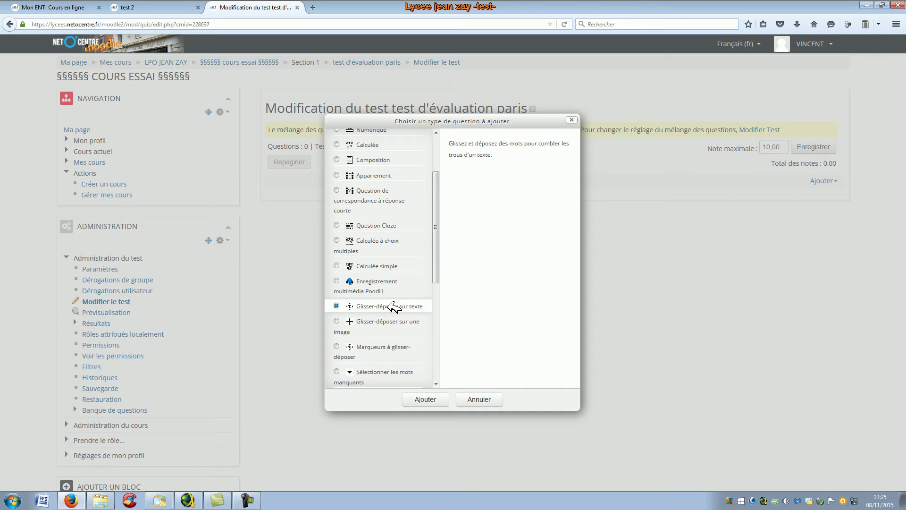
left_click(373, 322)
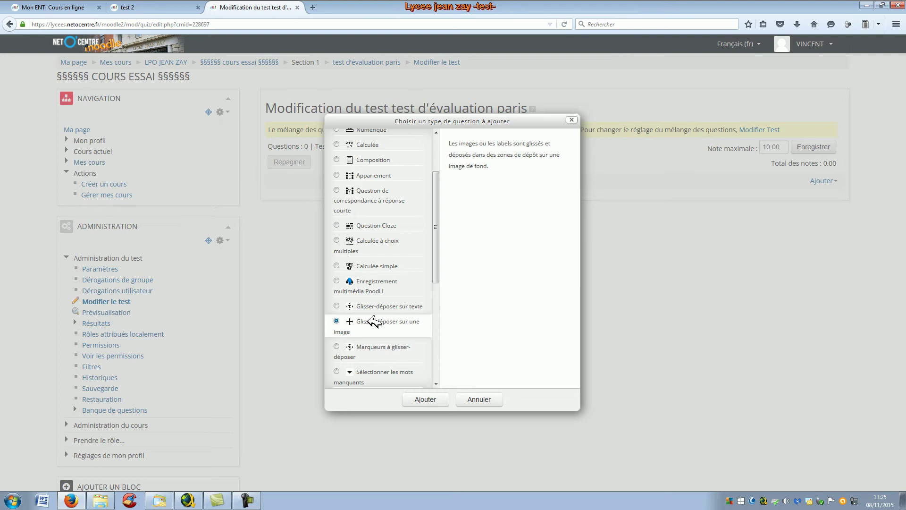
scroll(355, 347, "down", 2)
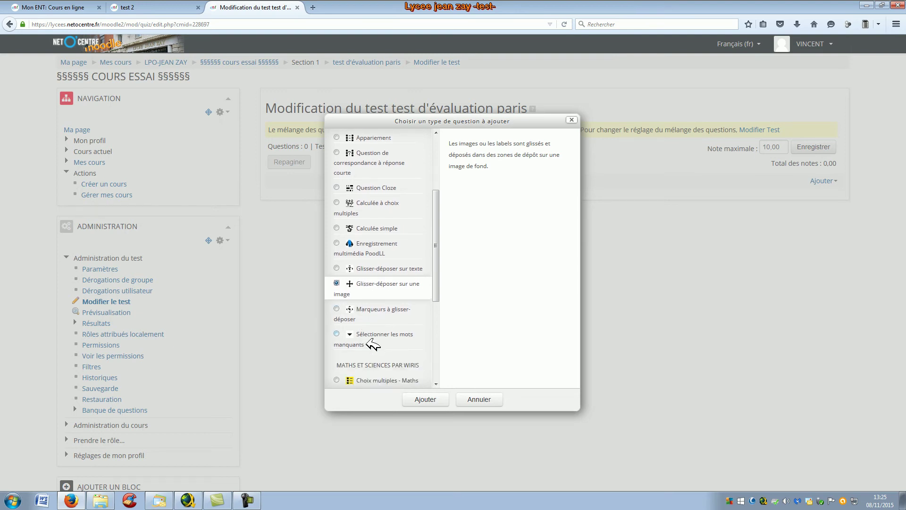
left_click_drag(437, 259, 451, 334)
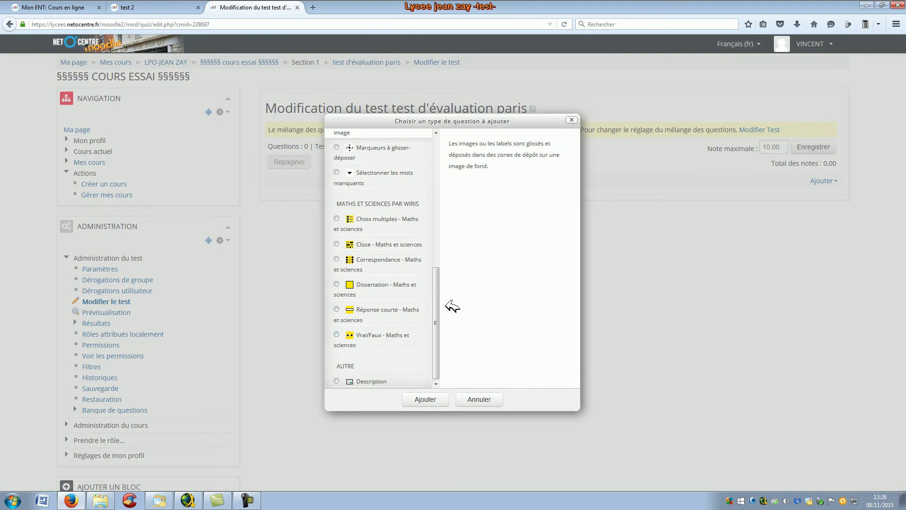
left_click_drag(435, 307, 435, 173)
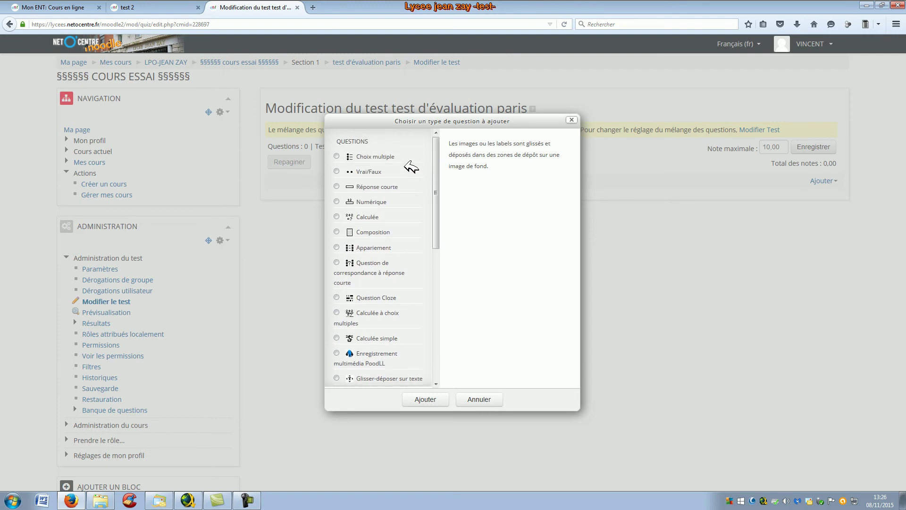
Add a new Choix multiple question to the test and name it "1-chap 2 - quest 1".
left_click(336, 155)
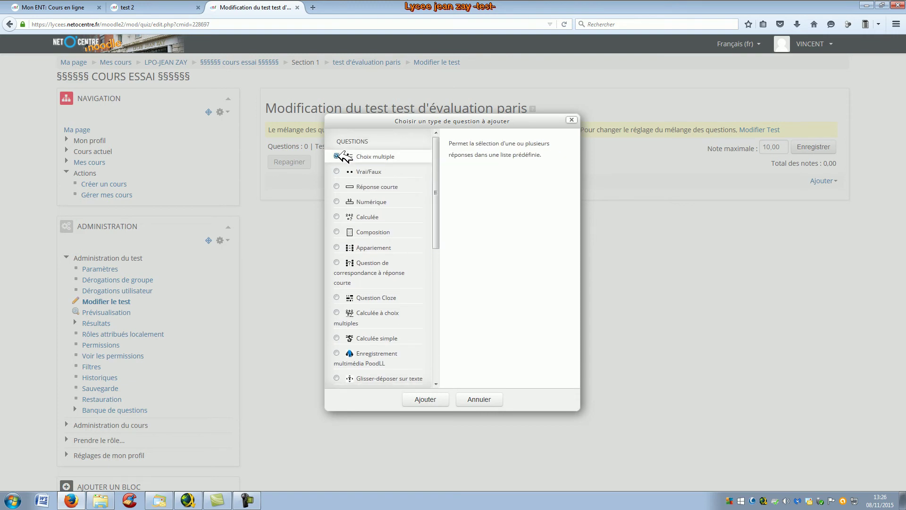
left_click(434, 400)
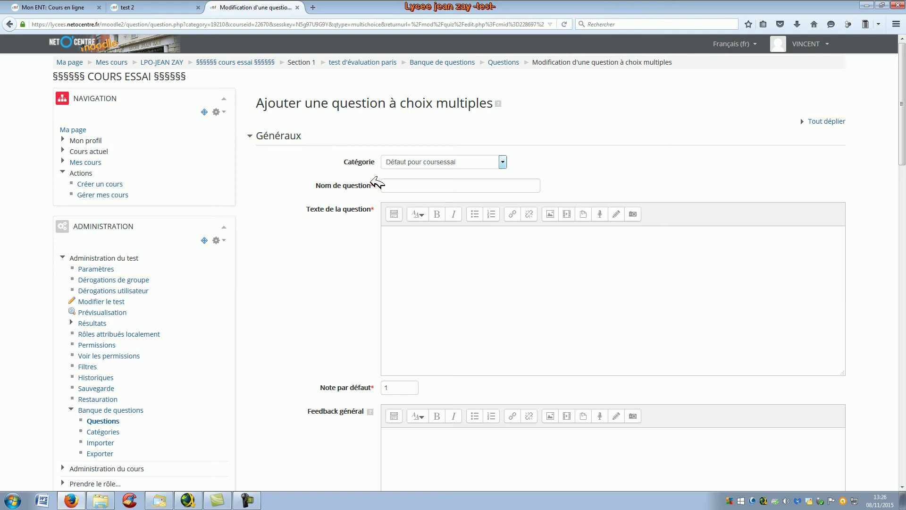
left_click(402, 186)
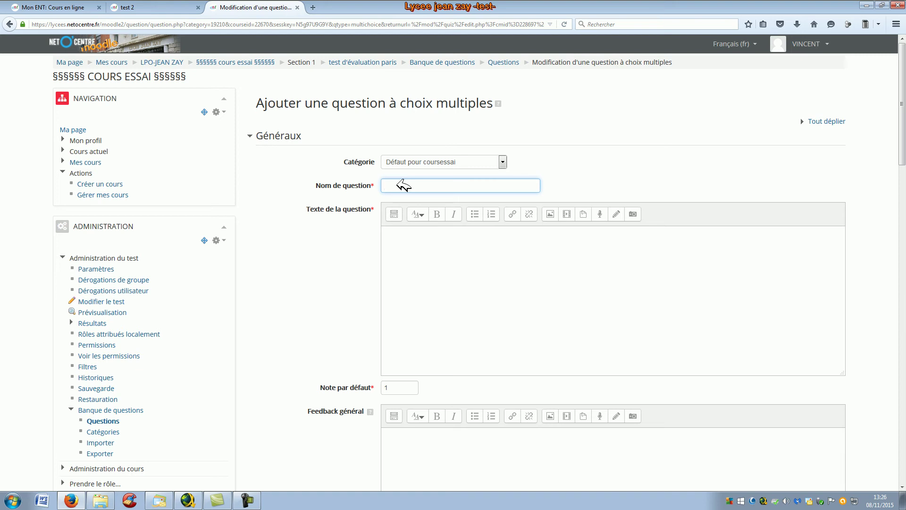
type("1")
type("-ch3")
type(" -")
type(" quest")
type(" 1")
Enter "Paris est la capitale de..." as the question text and "merci d'avoir fait l'évaluation" as its general feedback.
left_click(455, 239)
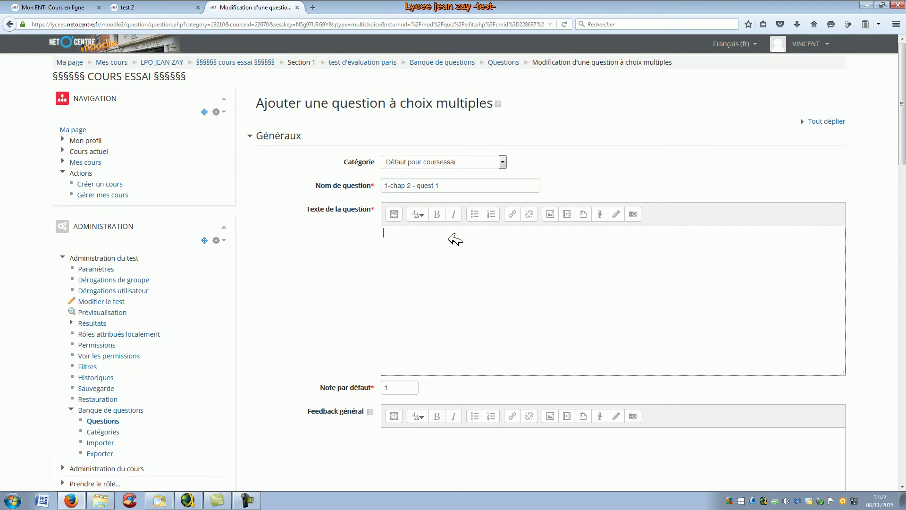
type("Paris est la capitale de...")
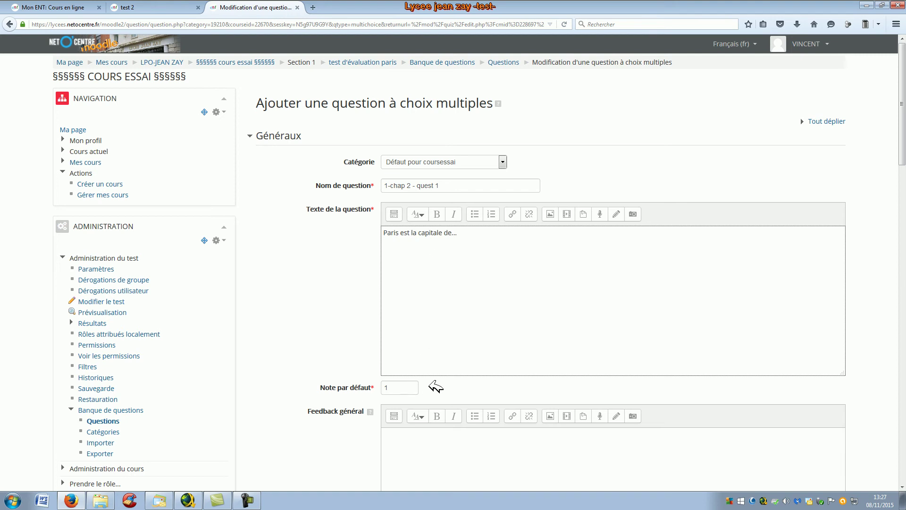
scroll(435, 386, "down", 3)
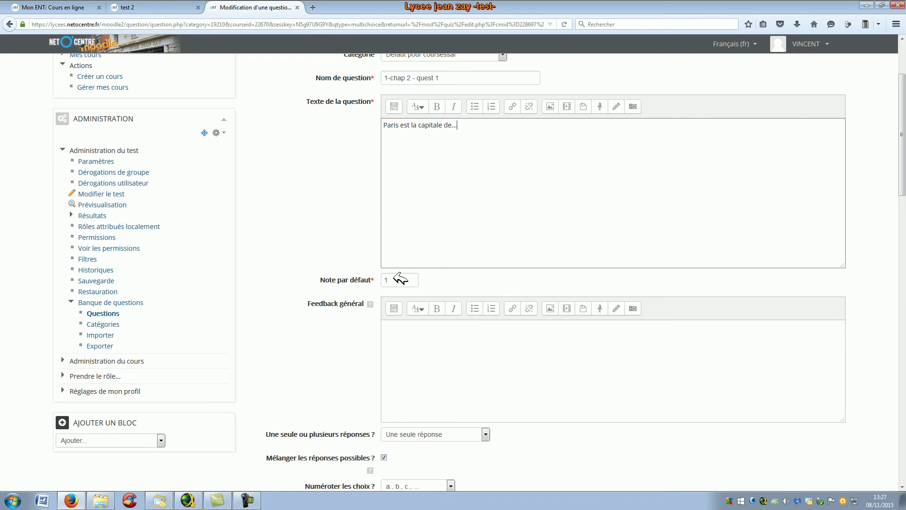
left_click(413, 327)
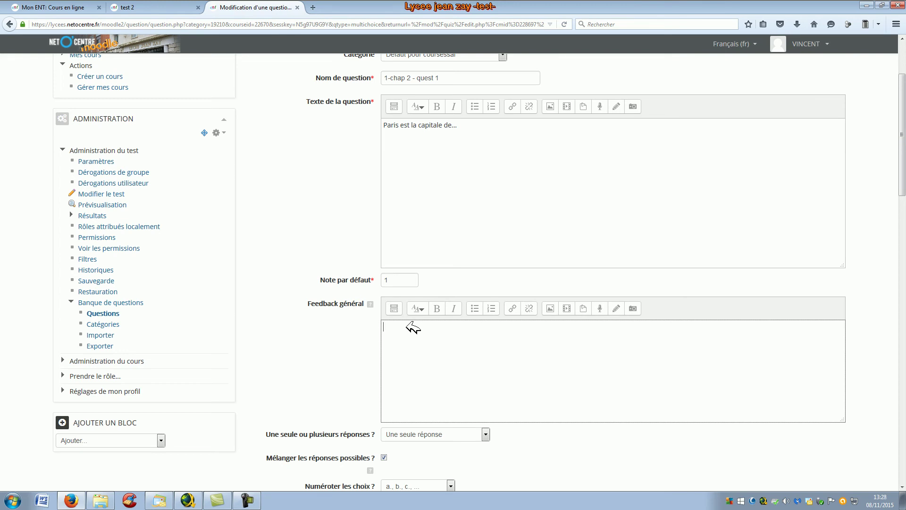
type("merci d'avoir fait l'évaluatioin")
key("BackSpace")
key("BackSpace")
type("n")
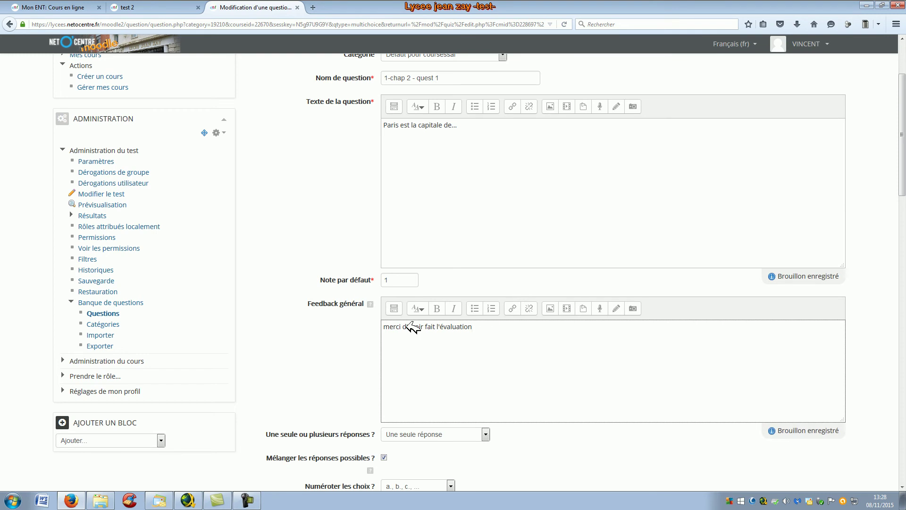
Keep the question limited to a single answer and number its choices as A., B., C., ...
left_click(486, 434)
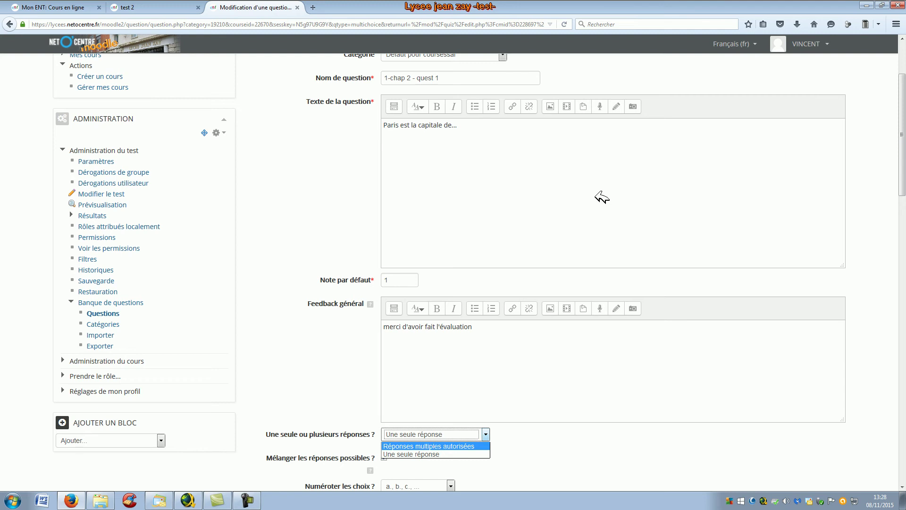
left_click(539, 431)
scroll(543, 434, "down", 4)
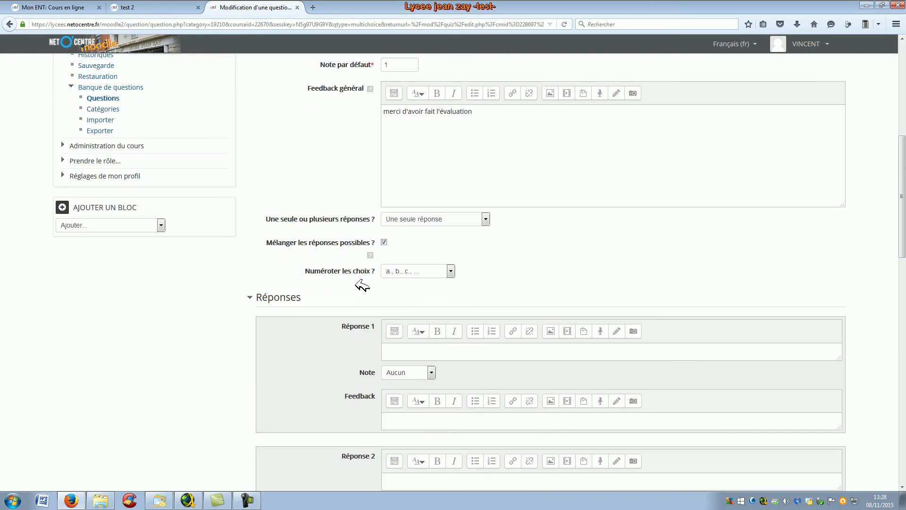
left_click(452, 270)
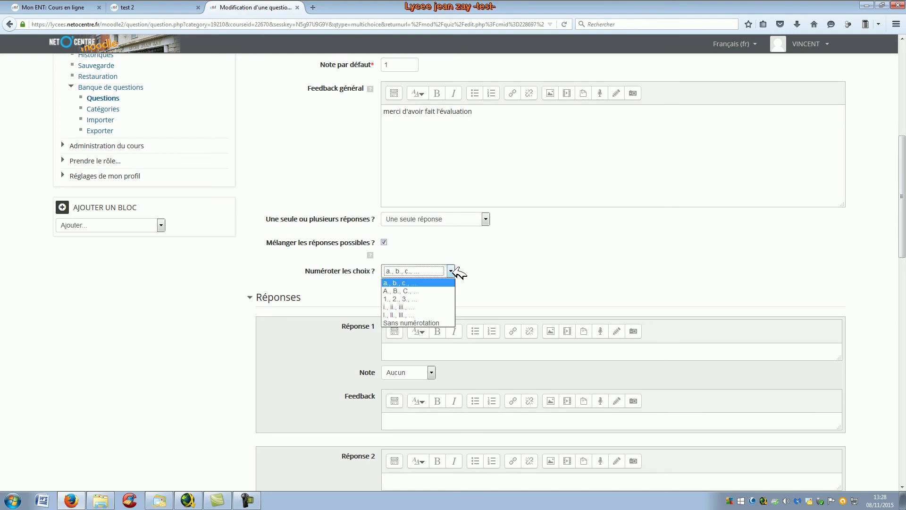
left_click(422, 290)
Enter "la France" as the first answer and set its grade to 100%.
left_click(398, 354)
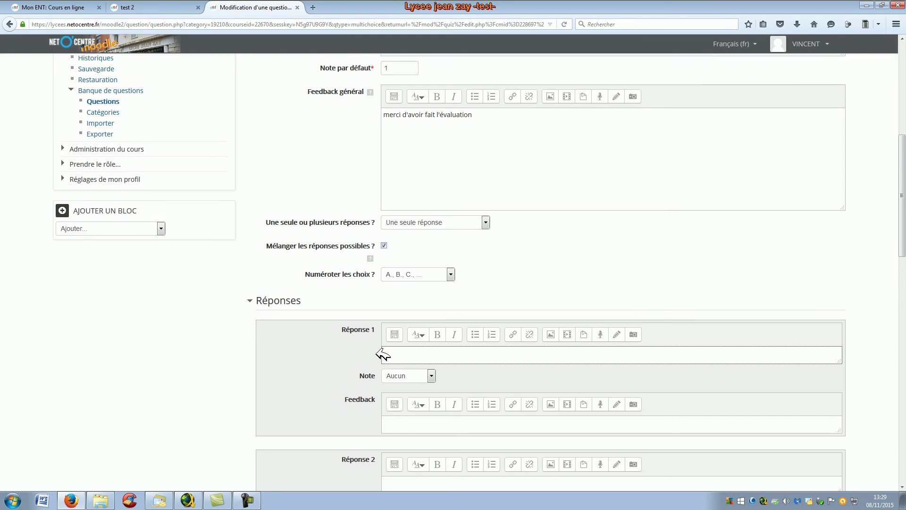
scroll(382, 354, "up", 5)
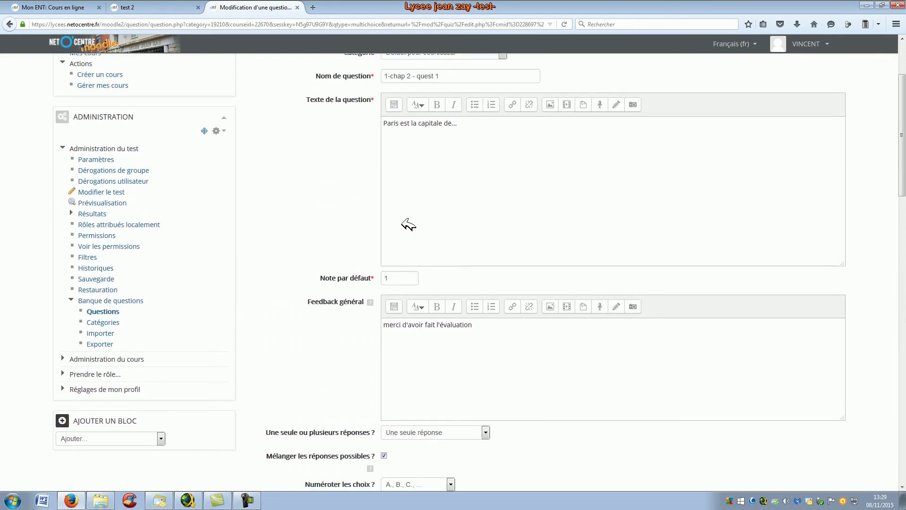
scroll(409, 224, "down", 5)
type("fran")
key("BackSpace")
key("BackSpace")
key("BackSpace")
key("BackSpace")
type("la ")
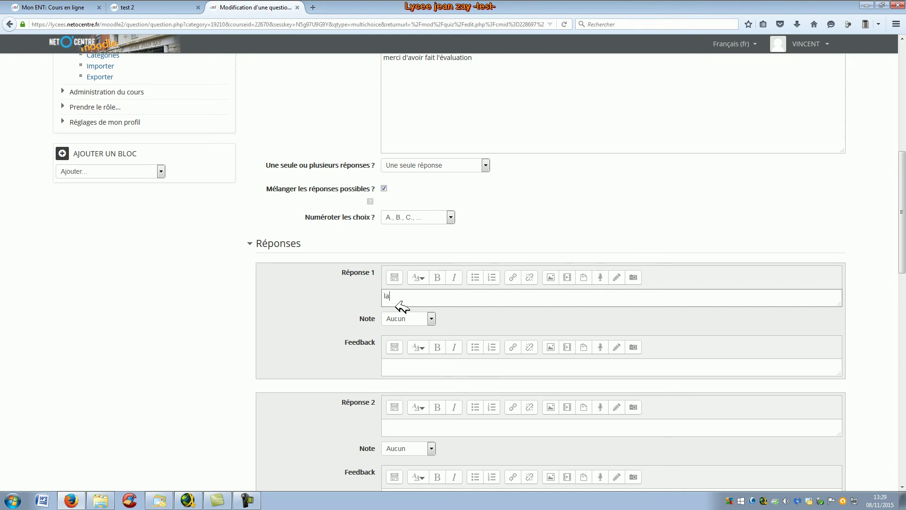
type("France")
left_click(432, 318)
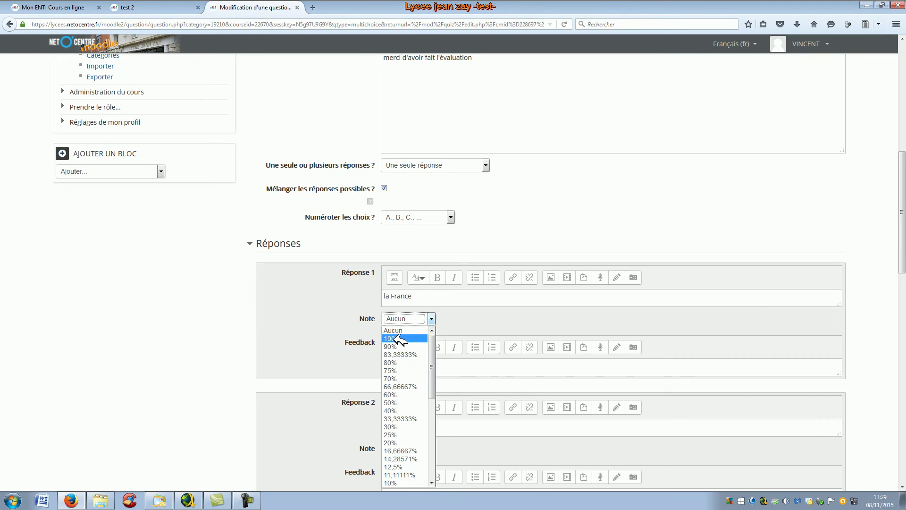
left_click(400, 338)
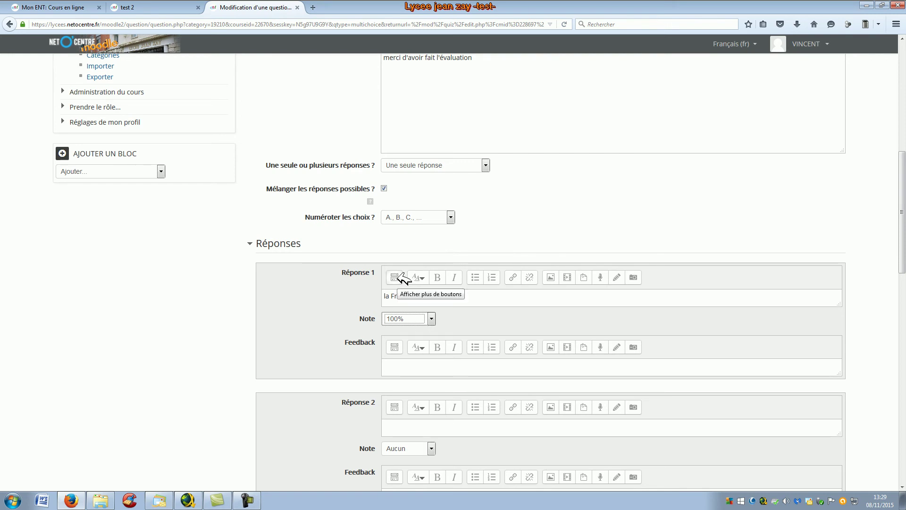
Expand the first answer's formatting toolbar and enter "bravo c'est bien" as that answer's feedback.
left_click(418, 296)
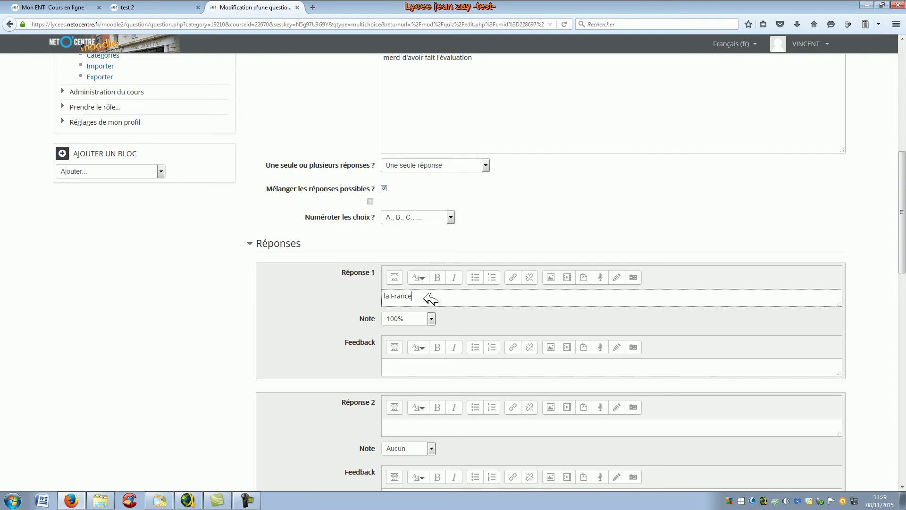
left_click(396, 276)
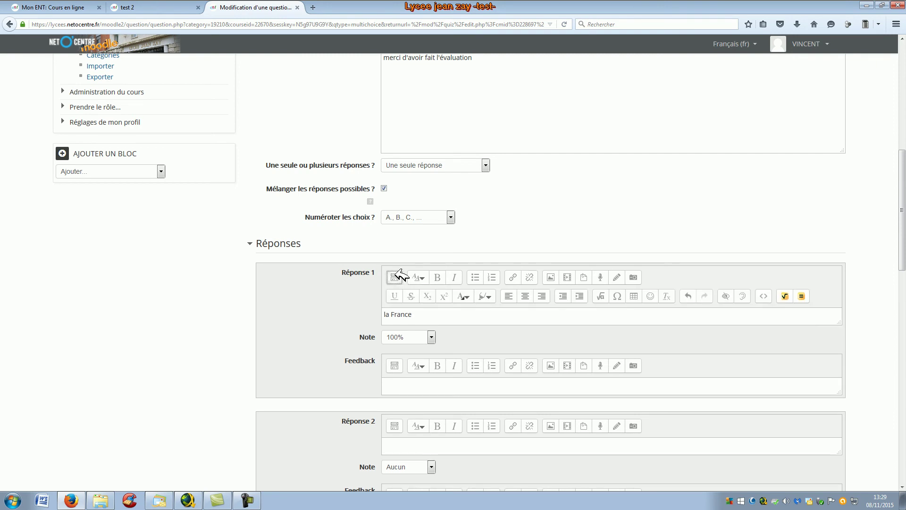
left_click(405, 382)
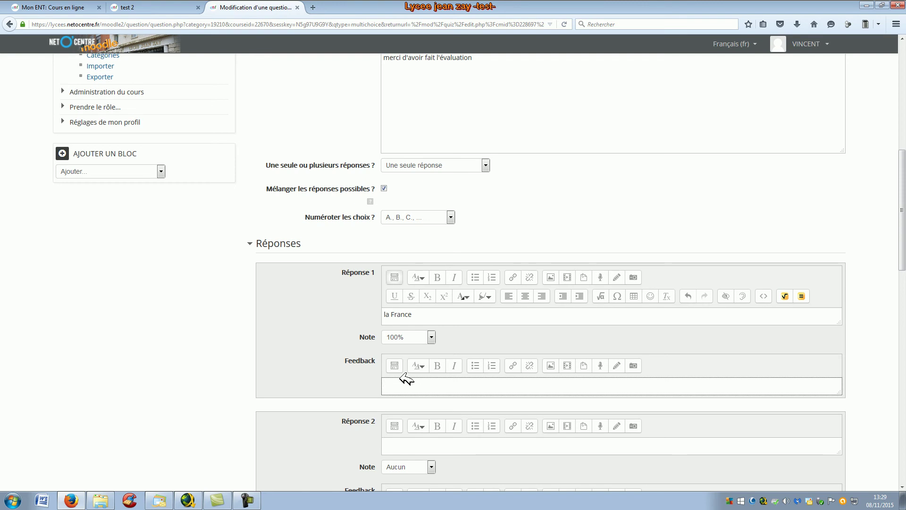
type("bravo c'est(")
key("BackSpace")
type("bien")
Enter "la Suisse" as the second answer with the feedback "revoir chapitre 2".
left_click(404, 444)
type("laé")
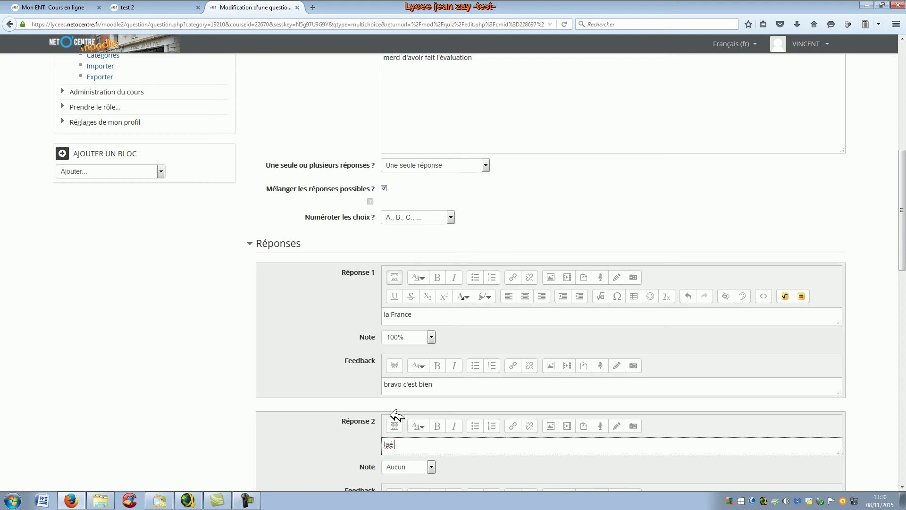
key("BackSpace")
key("BackSpace")
type("Suisse")
scroll(371, 449, "down", 6)
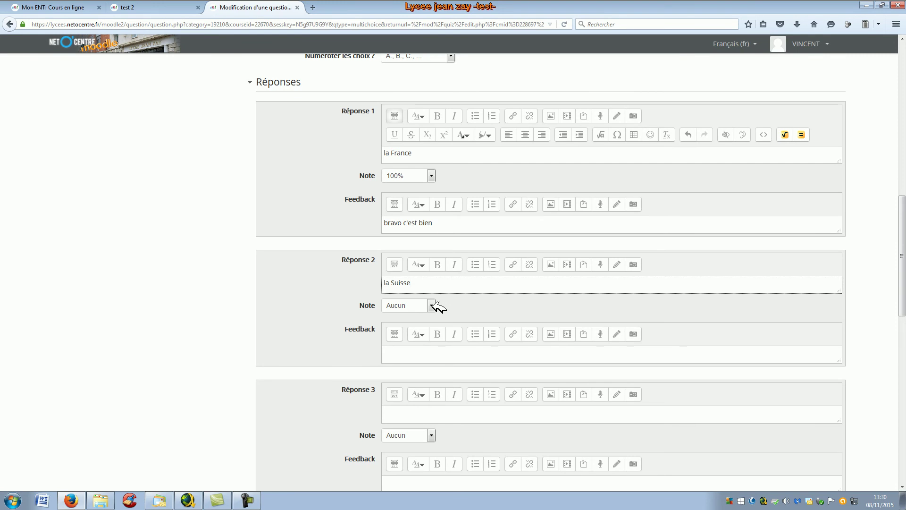
left_click(404, 354)
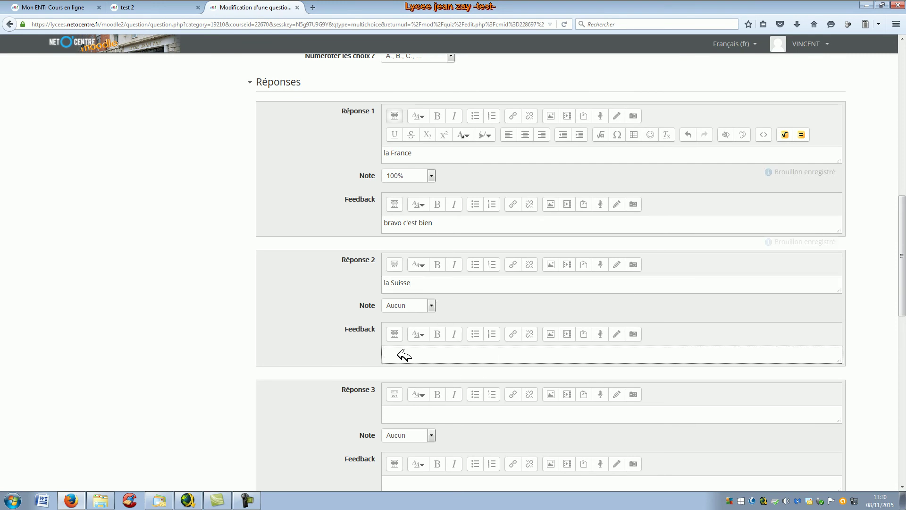
type("revoir cha")
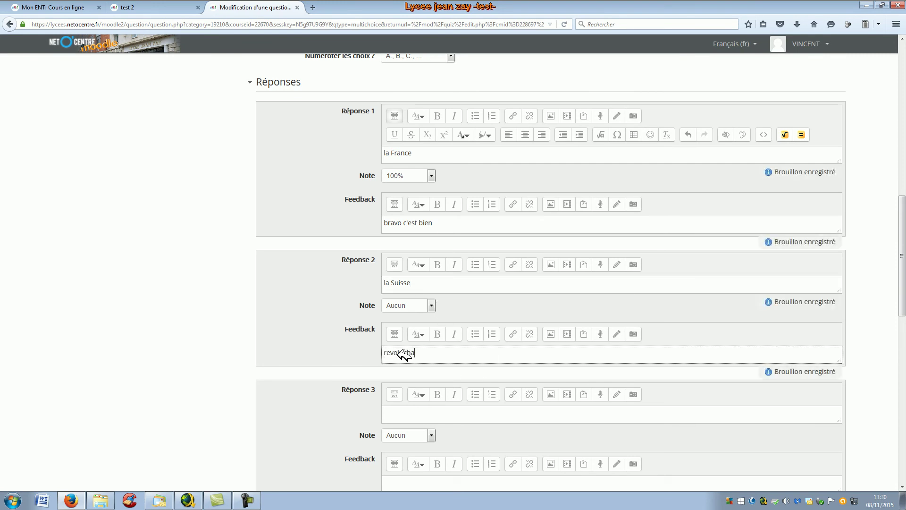
type("pitre 2")
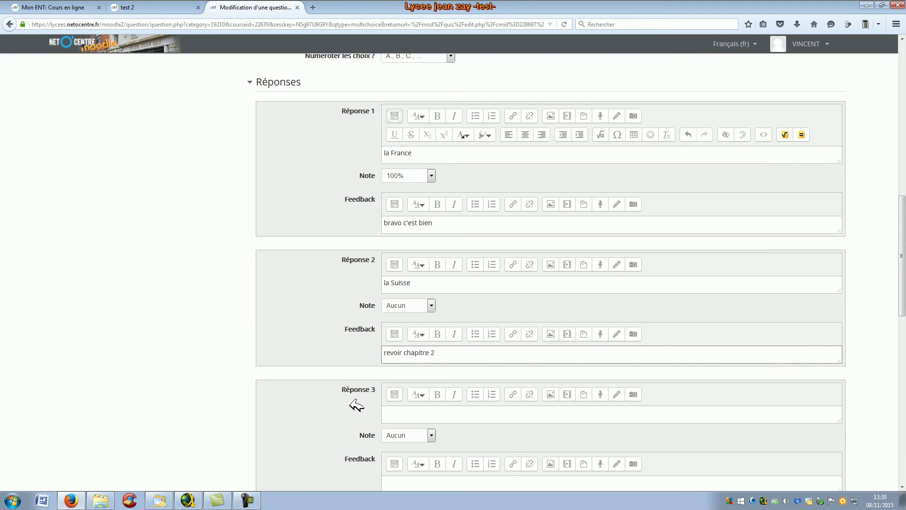
Enter "l'Italie" as the third answer and copy the second answer's feedback into its feedback.
left_click(412, 415)
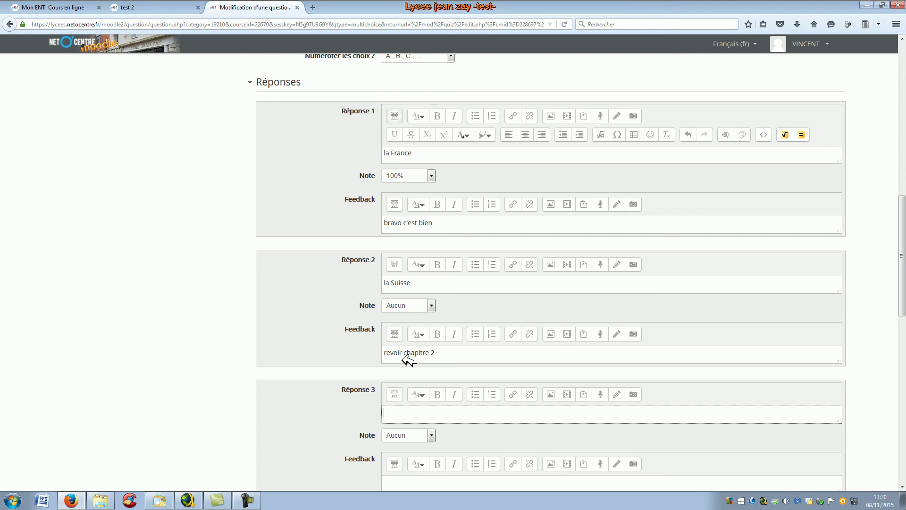
type("l'Italie")
scroll(304, 411, "down", 4)
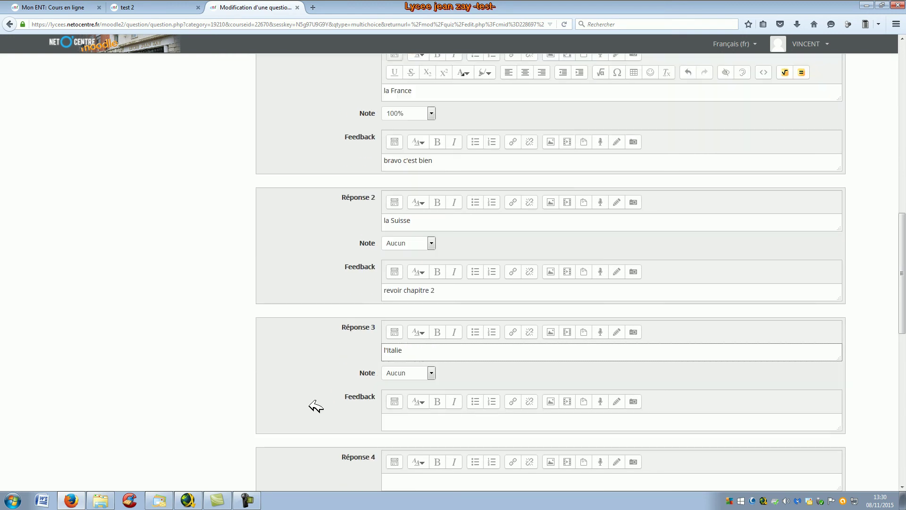
left_click(446, 245)
left_click_drag(446, 244, 383, 245)
right_click(410, 246)
left_click(423, 275)
left_click(418, 376)
right_click(413, 376)
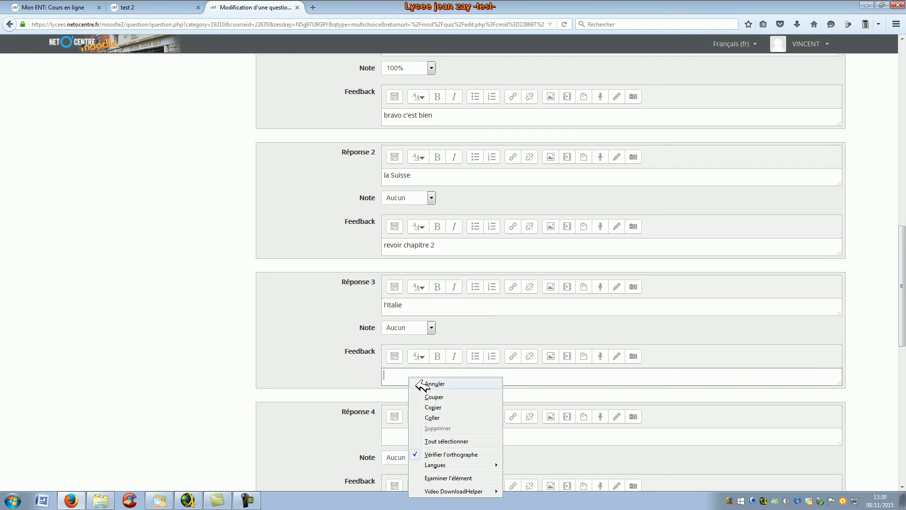
left_click(435, 411)
Examine the question's combined feedback texts and its penalty and hint settings for multiple attempts.
scroll(380, 394, "down", 10)
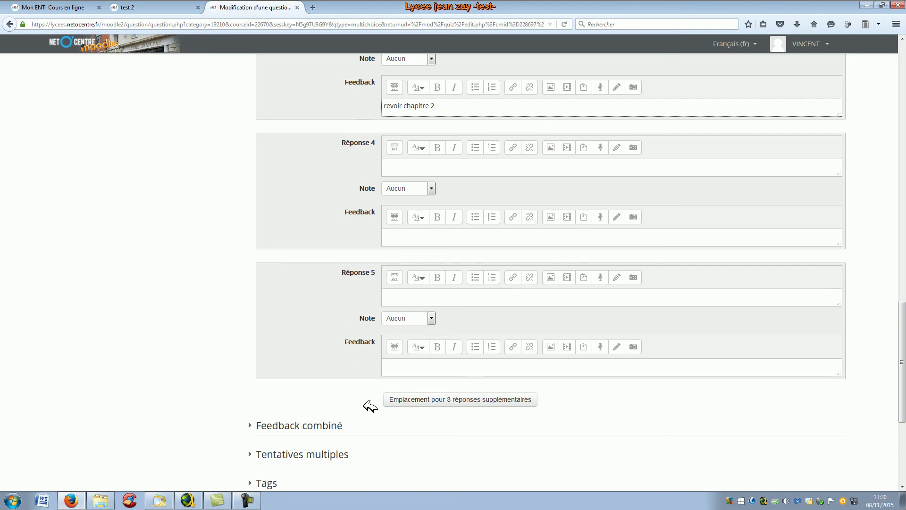
scroll(293, 330, "down", 3)
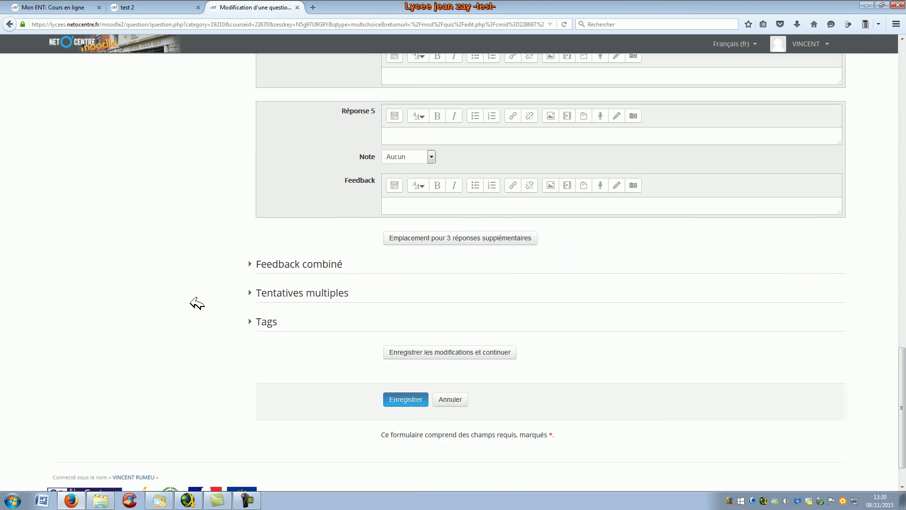
left_click(254, 265)
left_click(254, 264)
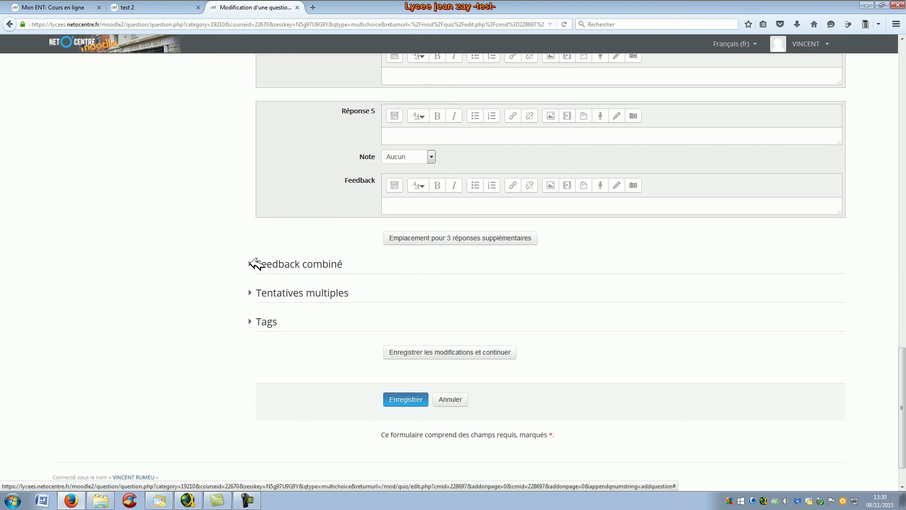
left_click(254, 264)
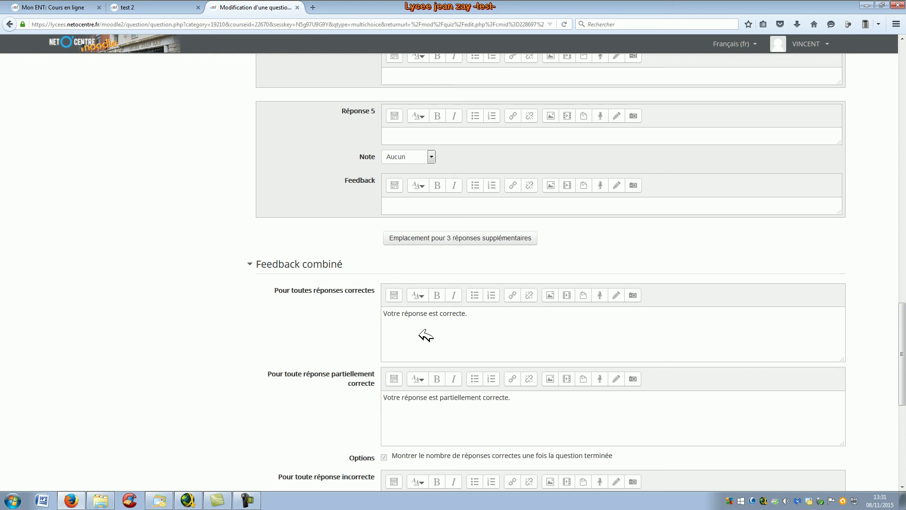
scroll(283, 345, "down", 2)
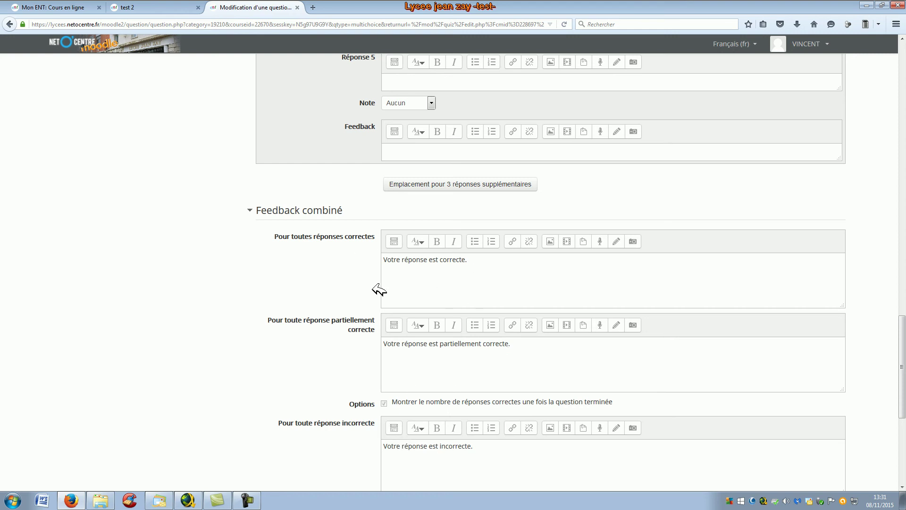
scroll(283, 308, "down", 5)
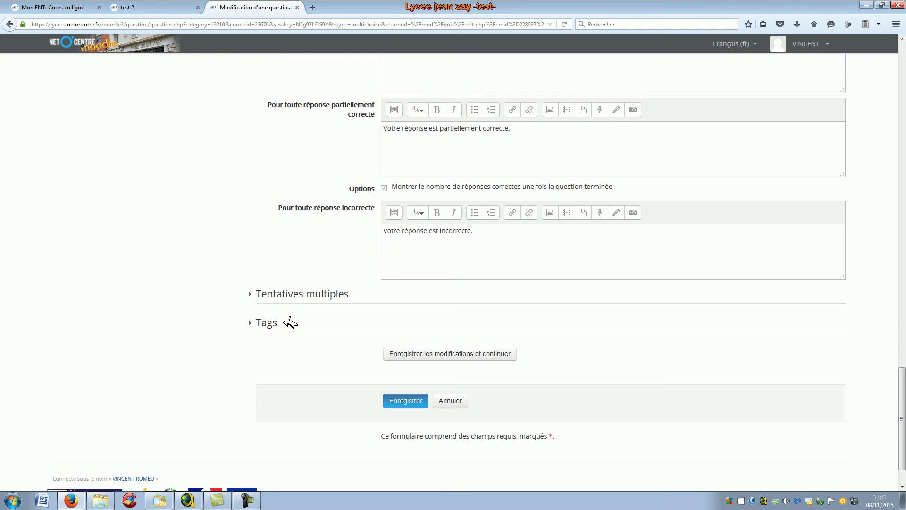
left_click(255, 294)
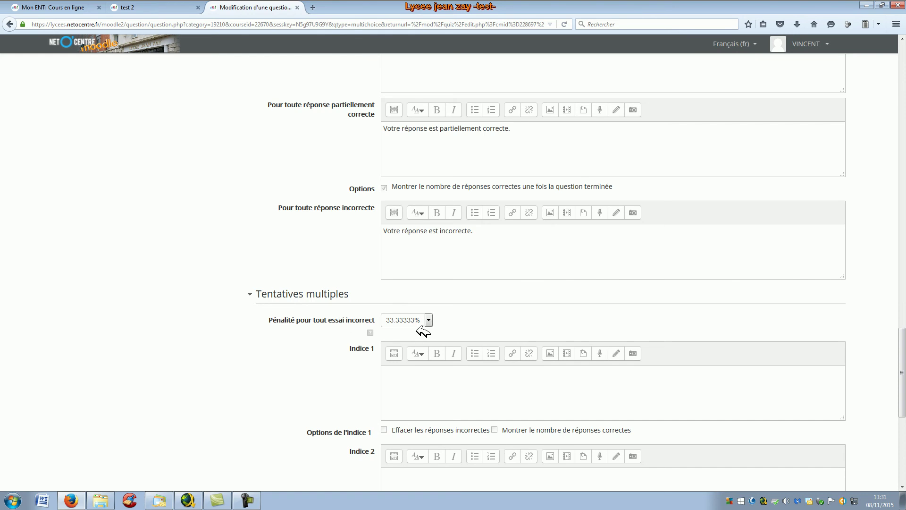
scroll(406, 387, "down", 3)
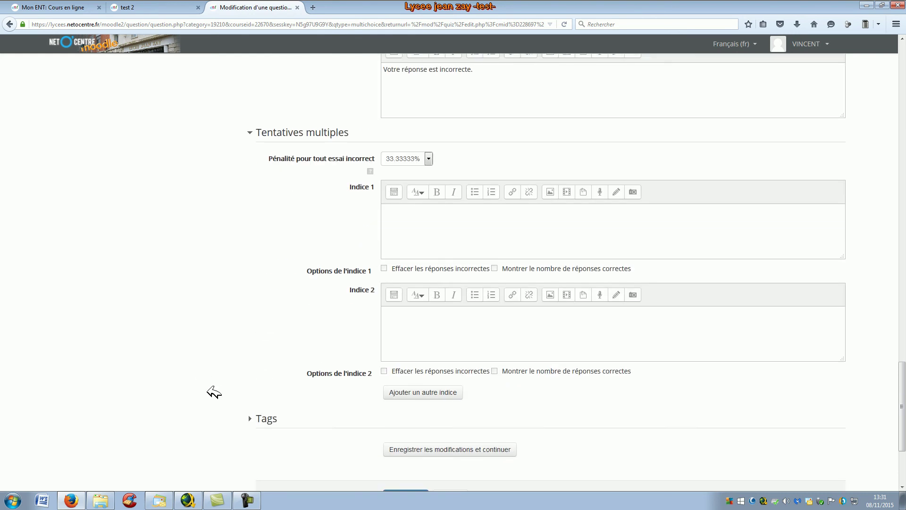
scroll(230, 360, "down", 3)
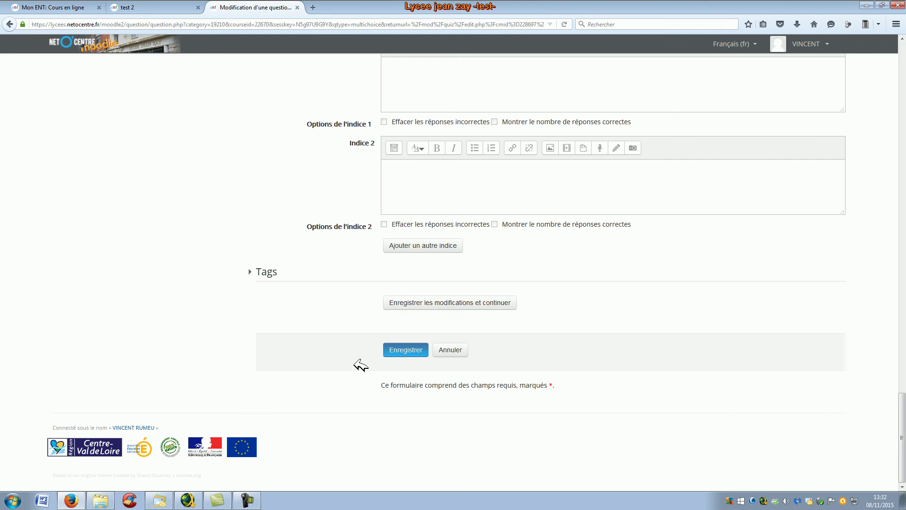
Review the completed multiple-choice question from its name through its answers and save it to the test.
scroll(355, 364, "up", 20)
scroll(343, 365, "up", 3)
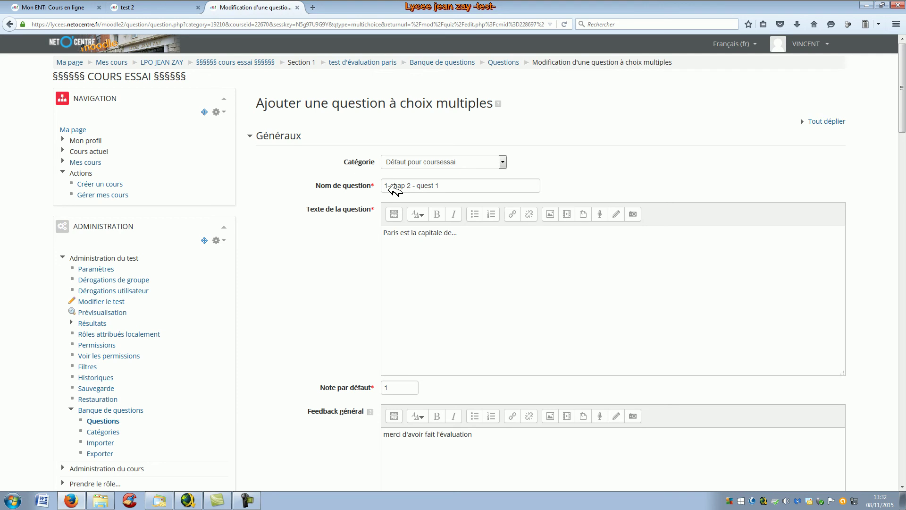
scroll(311, 444, "down", 5)
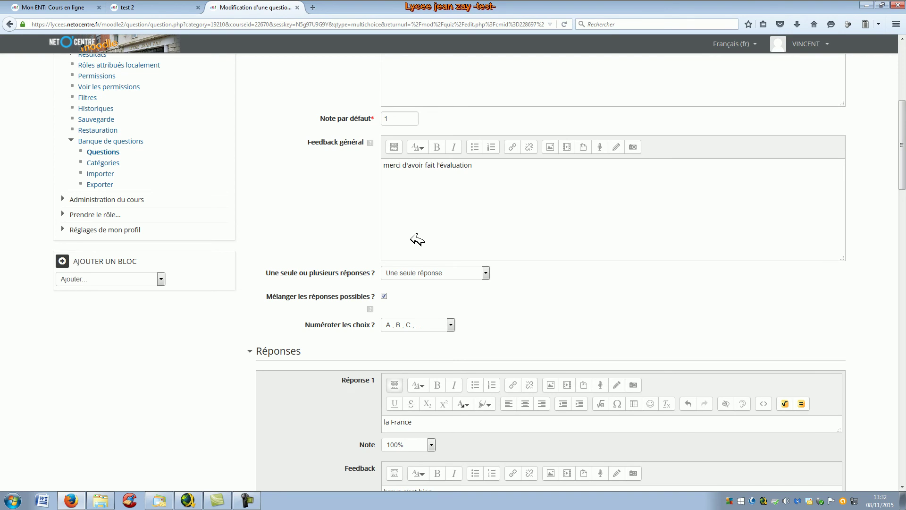
scroll(370, 377, "down", 6)
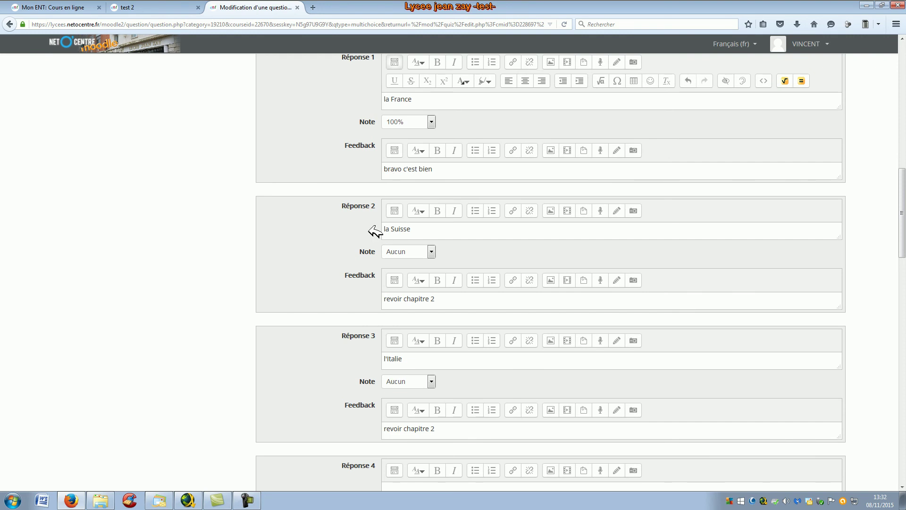
scroll(373, 295, "down", 1)
scroll(373, 295, "down", 18)
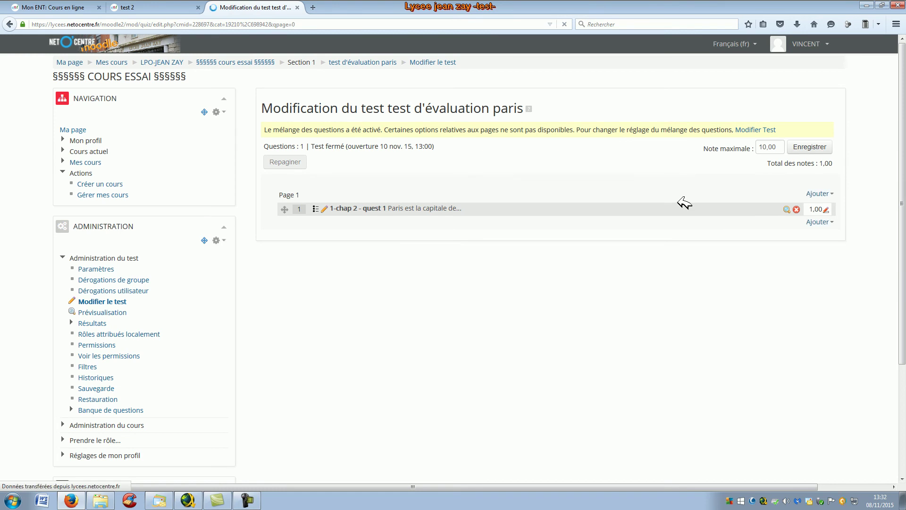
Set the test's maximum grade to 1 and save it.
left_click_drag(782, 144, 751, 141)
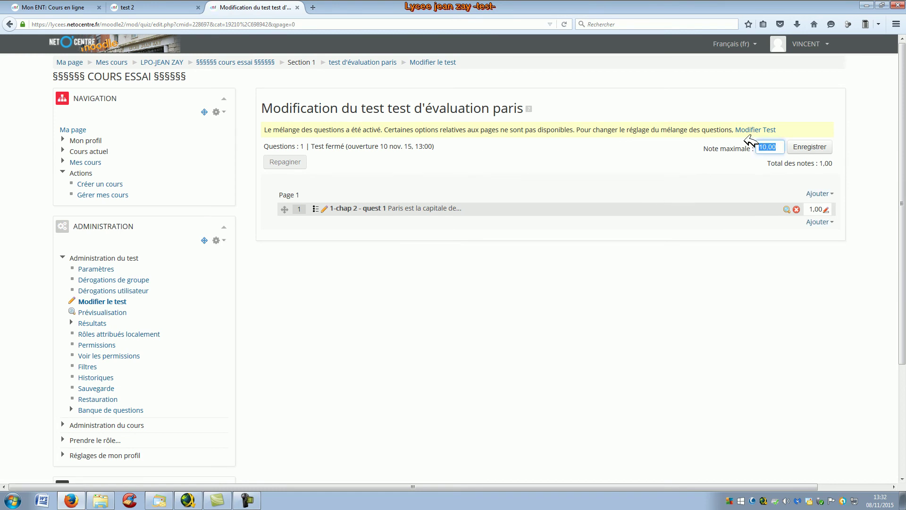
left_click(724, 174)
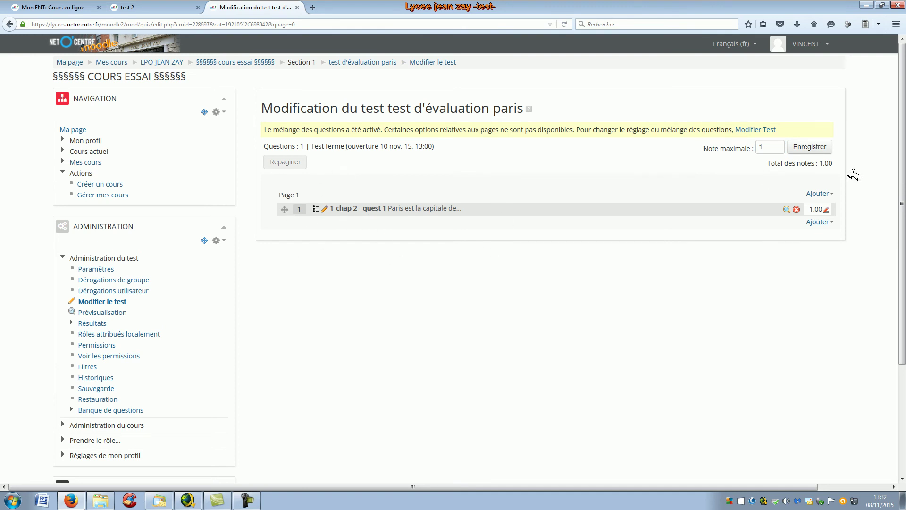
left_click(822, 149)
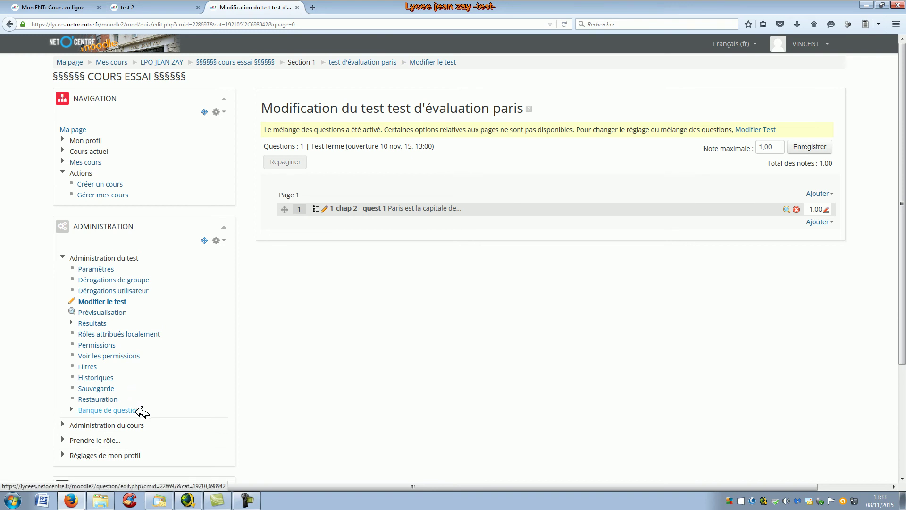
Preview the test and answer its question with "la France".
left_click(108, 313)
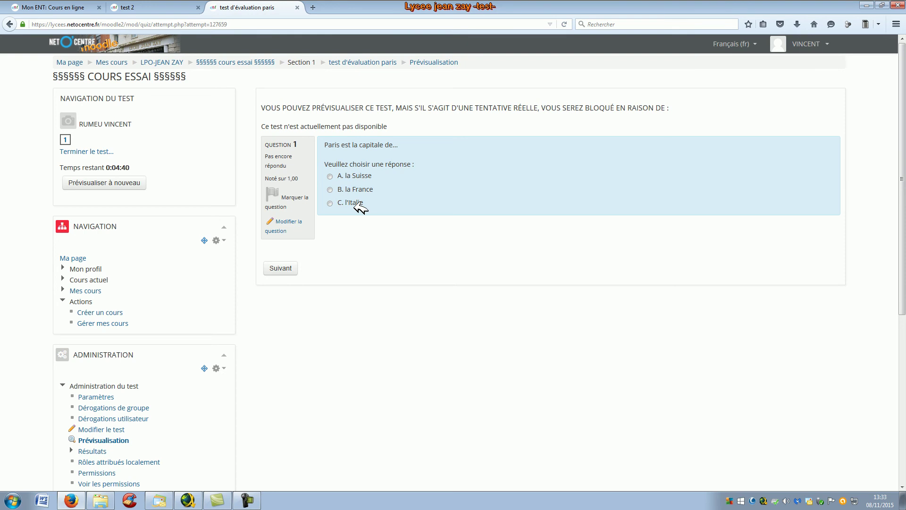
left_click(330, 189)
left_click(295, 267)
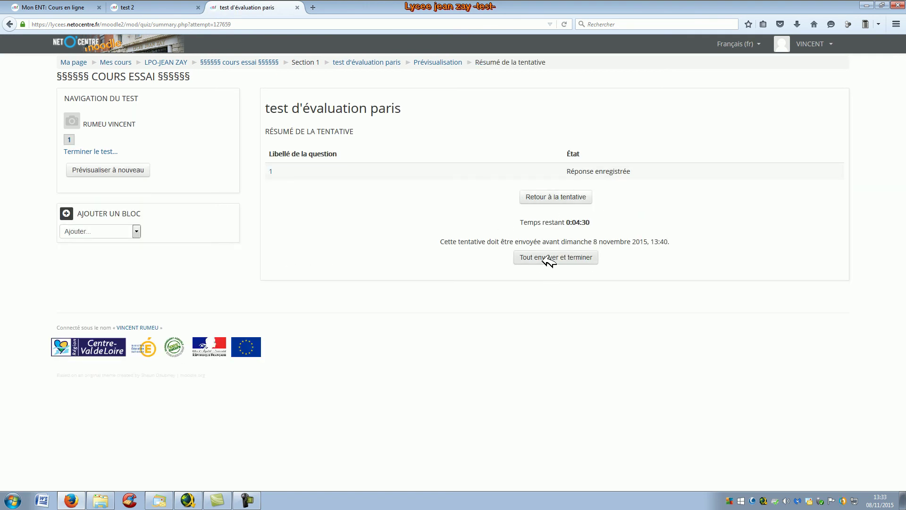
Submit and finish the preview attempt, and end the review of its corrected answers.
left_click(552, 257)
left_click(467, 290)
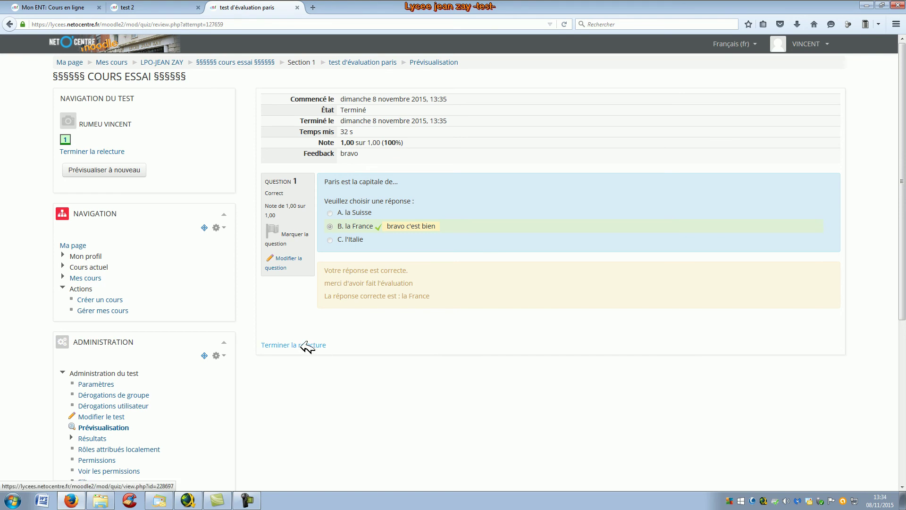
left_click(318, 339)
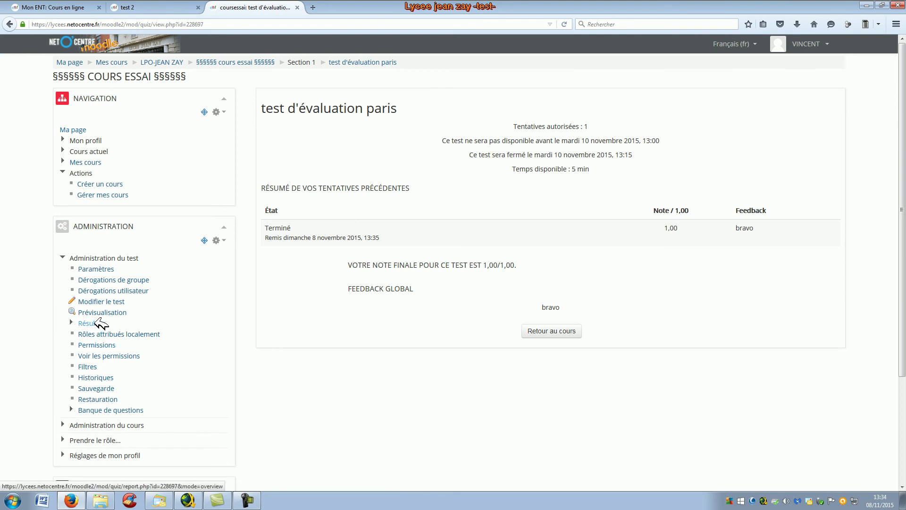
Check this test's results page and examine the grades report of "test 2" down to its overall average.
left_click(87, 323)
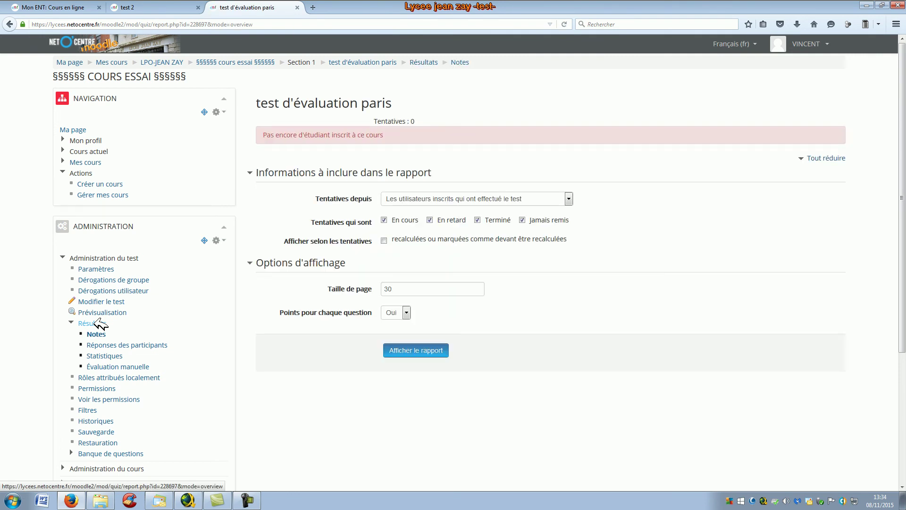
left_click(160, 7)
left_click(97, 333)
scroll(264, 321, "down", 3)
scroll(271, 317, "down", 6)
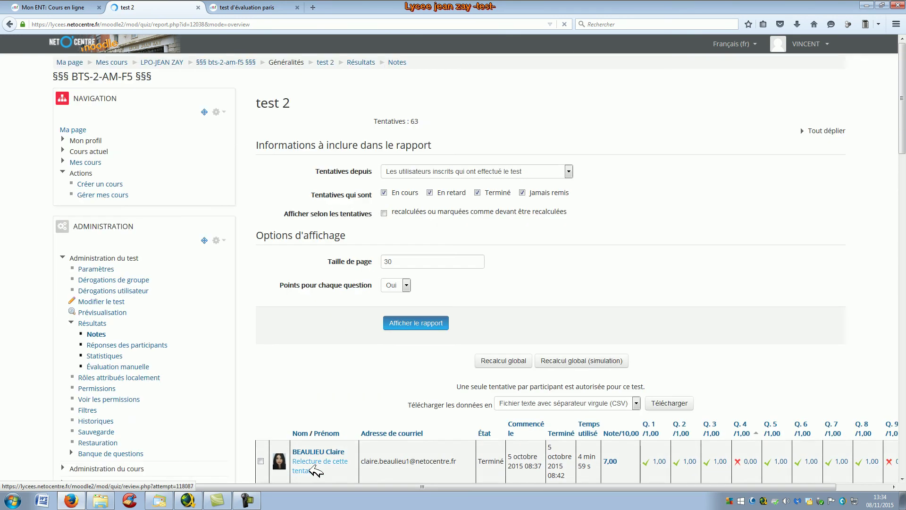
scroll(328, 338, "down", 6)
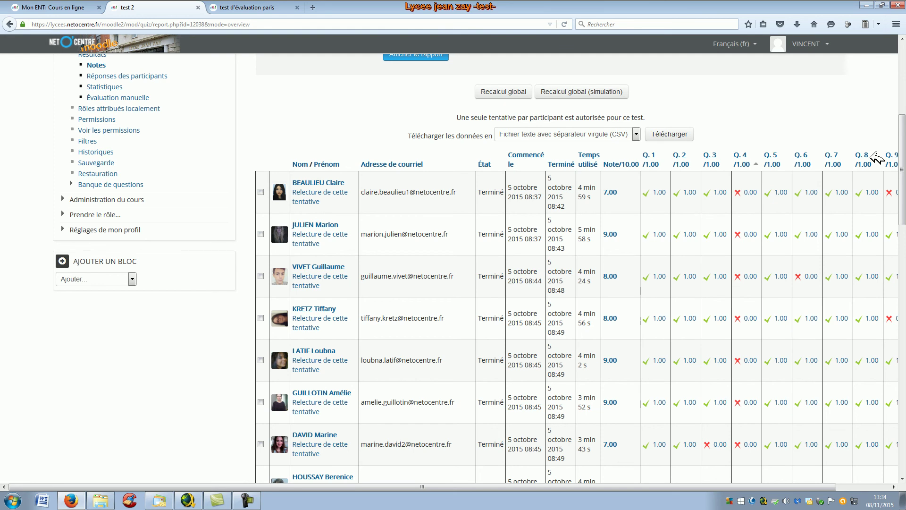
left_click_drag(903, 152, 904, 310)
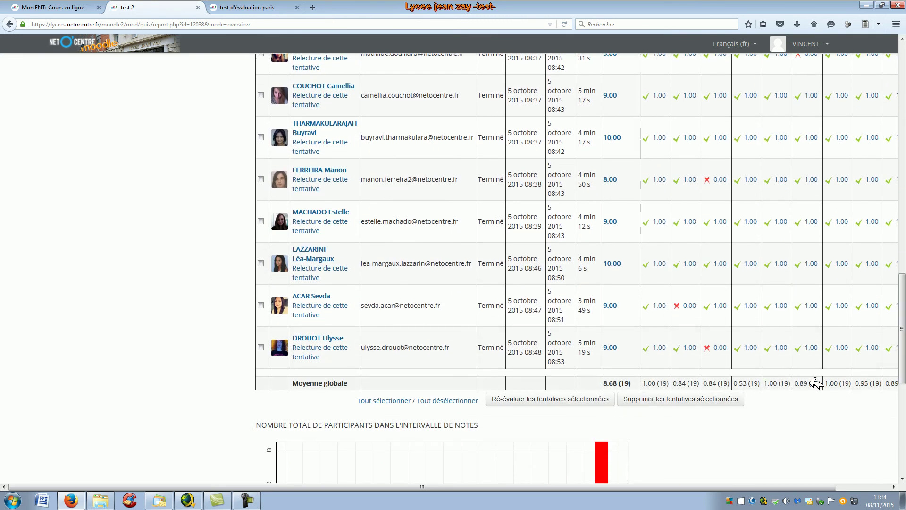
Examine the per-question scores in the grades report of "test 2", especially the attempts that missed question 4.
left_click_drag(742, 486, 803, 486)
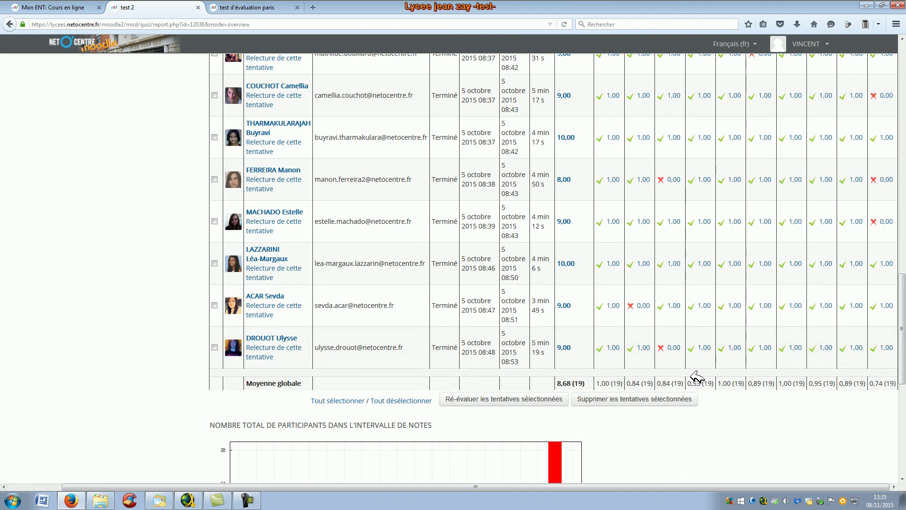
scroll(707, 380, "up", 1)
scroll(708, 373, "up", 7)
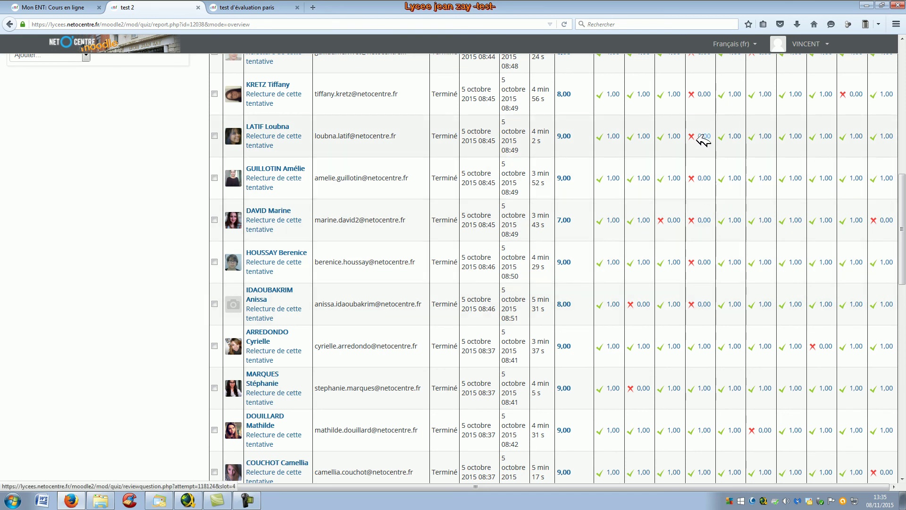
scroll(704, 141, "up", 6)
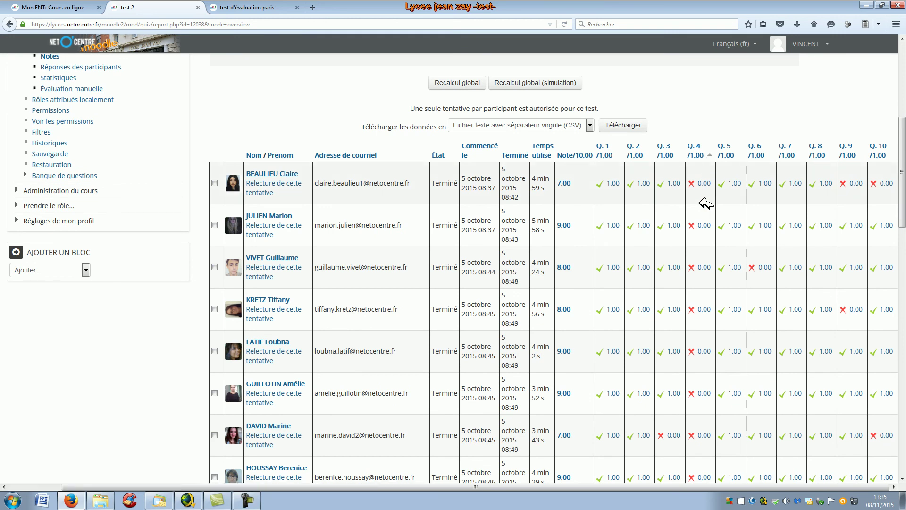
scroll(707, 203, "down", 3)
scroll(707, 203, "up", 5)
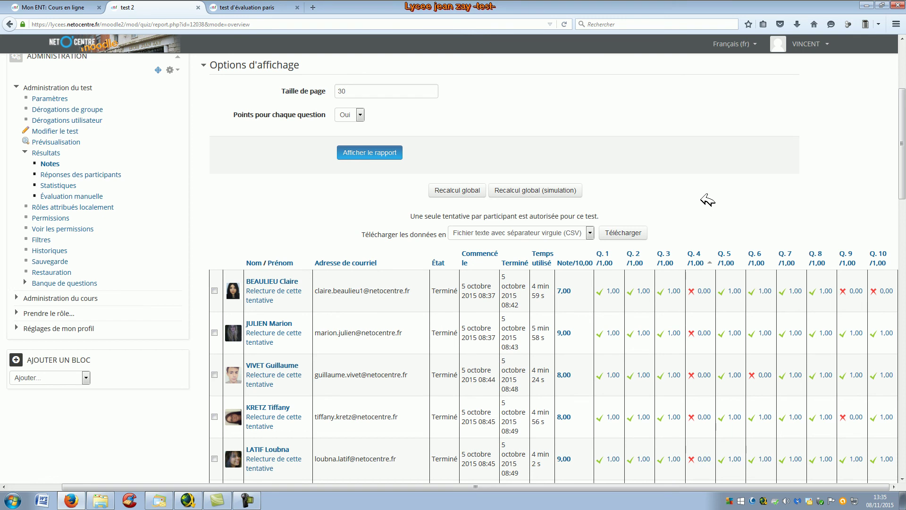
Open the participants' responses report of "test 2" and look through the answers given to each question.
left_click(97, 176)
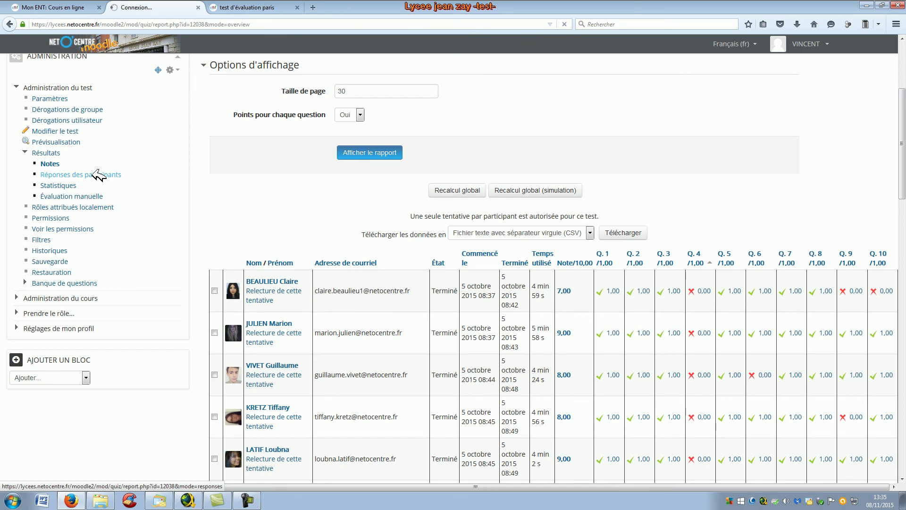
scroll(454, 393, "down", 3)
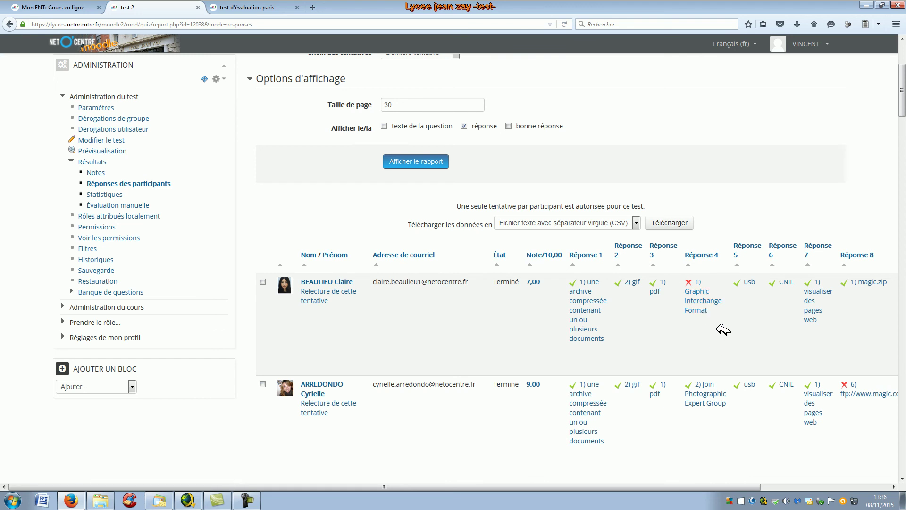
scroll(723, 329, "down", 5)
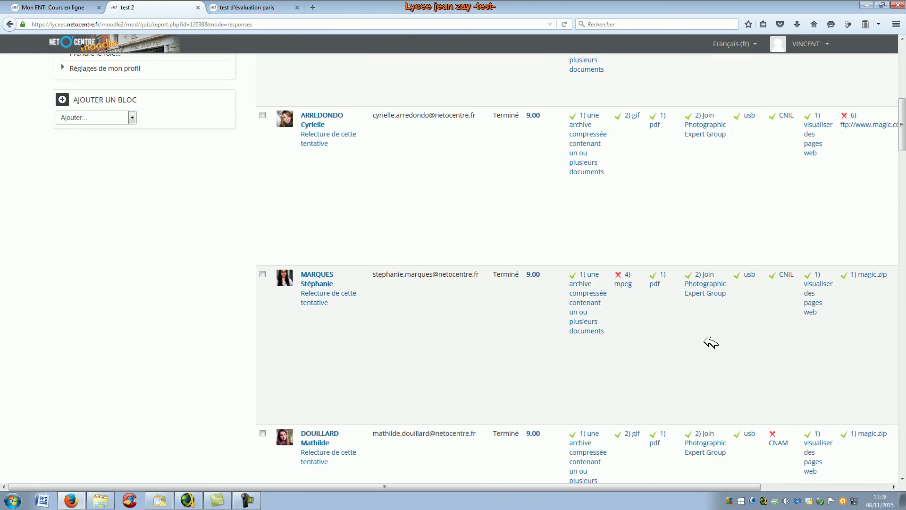
scroll(711, 341, "down", 3)
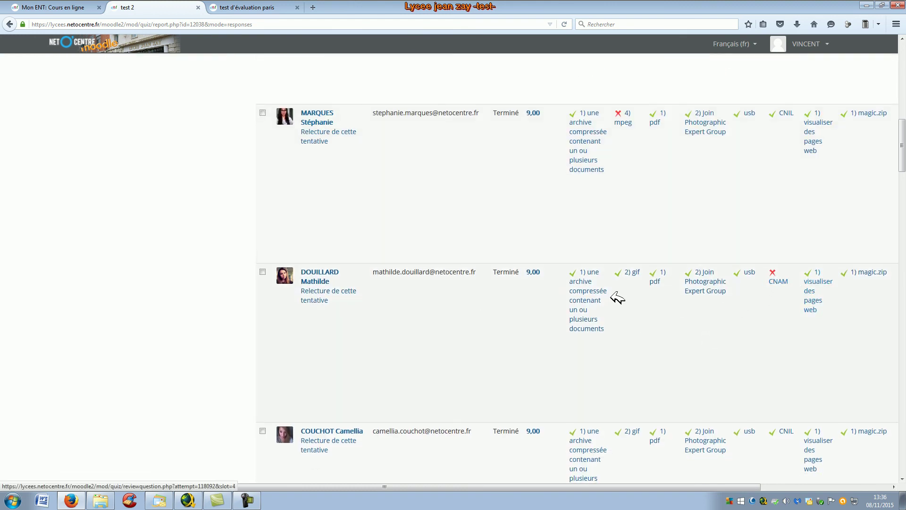
scroll(583, 345, "down", 20)
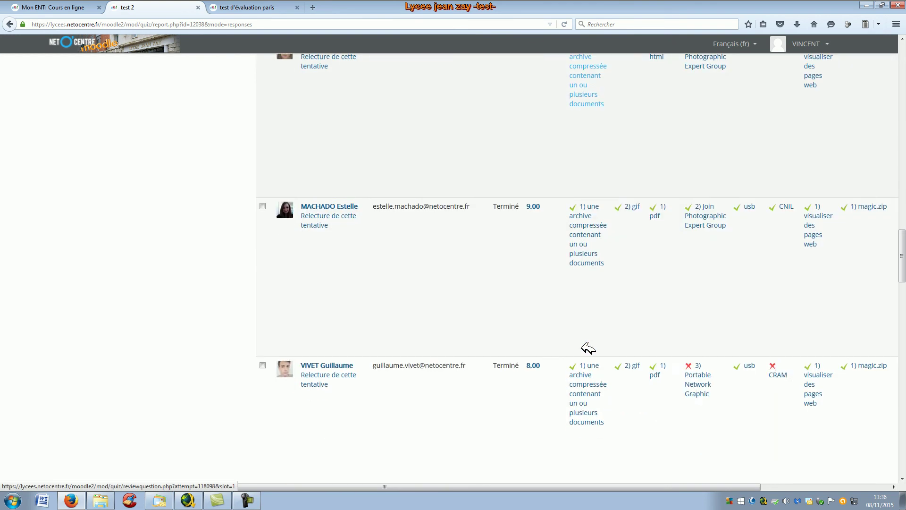
scroll(586, 348, "up", 20)
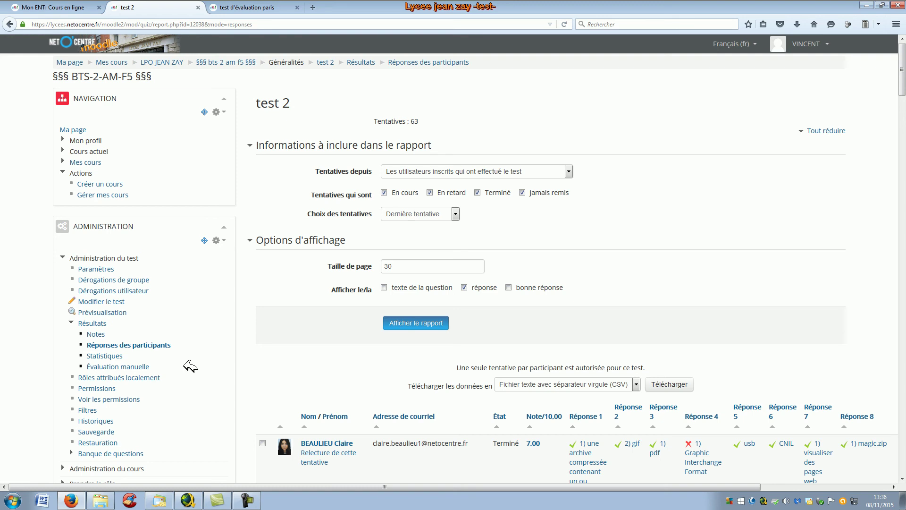
Examine the statistics report of "test 2", including its structural analysis, download formats and question chart, and check the manual grading page.
left_click(111, 356)
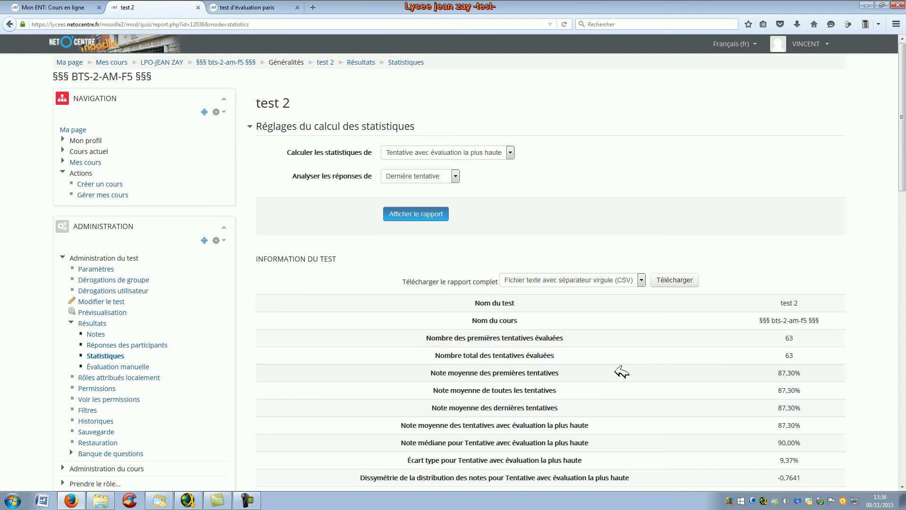
scroll(495, 386, "down", 4)
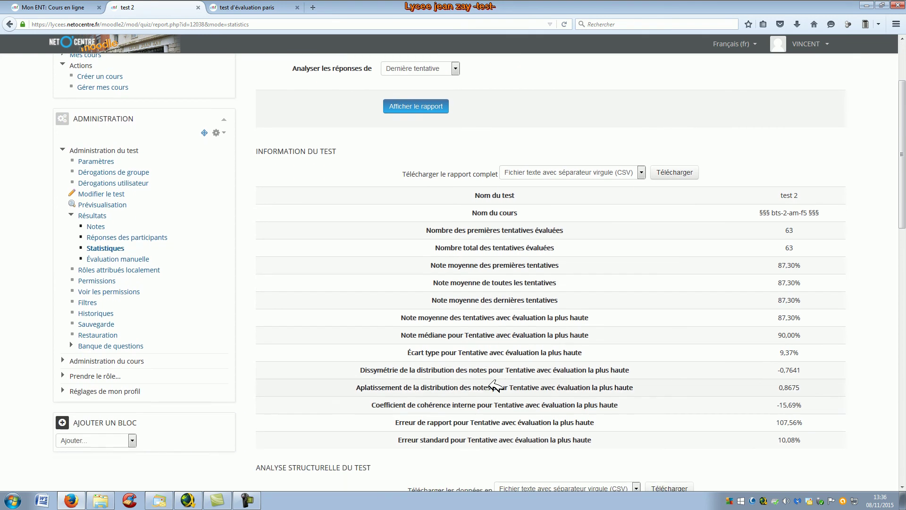
scroll(496, 387, "down", 12)
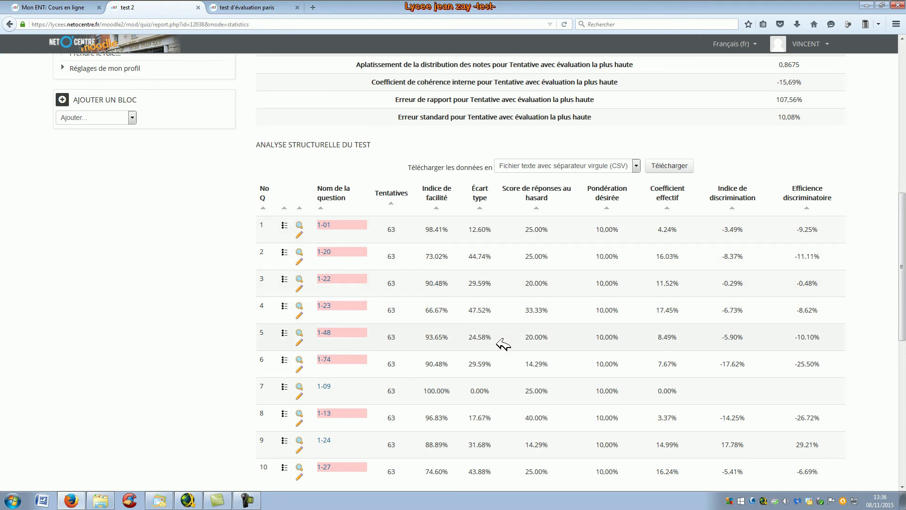
scroll(505, 343, "down", 2)
scroll(504, 344, "up", 3)
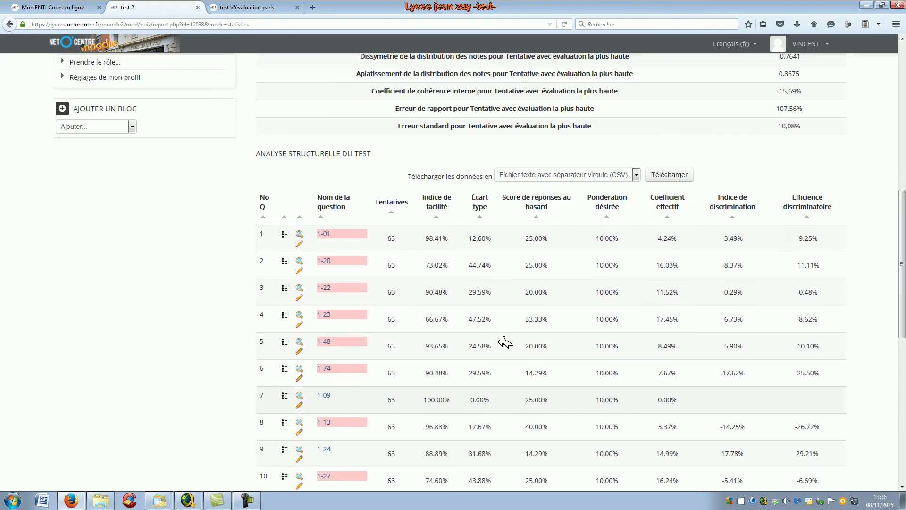
left_click(637, 219)
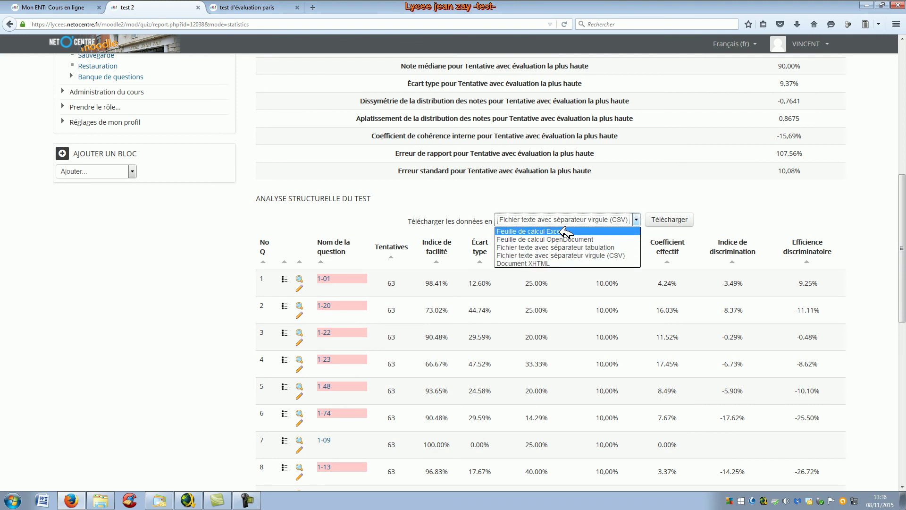
left_click(637, 219)
scroll(587, 292, "down", 3)
scroll(587, 292, "down", 5)
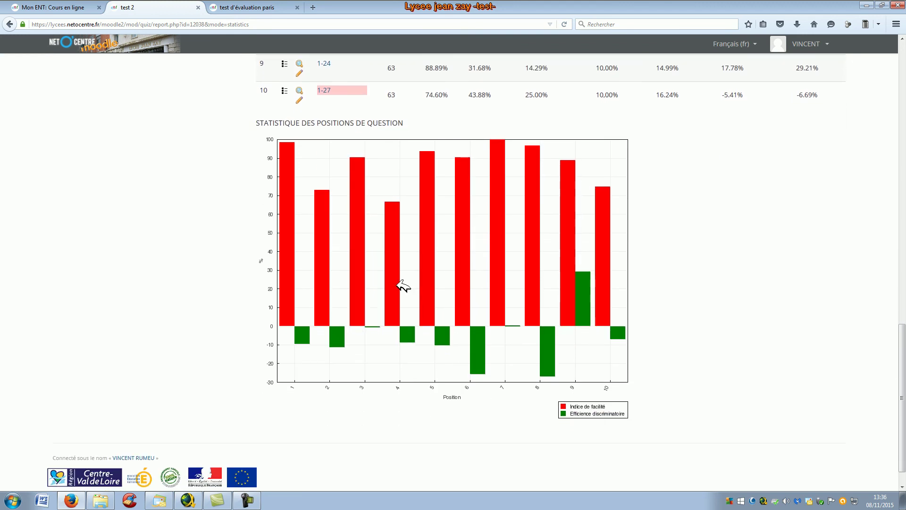
scroll(403, 284, "up", 15)
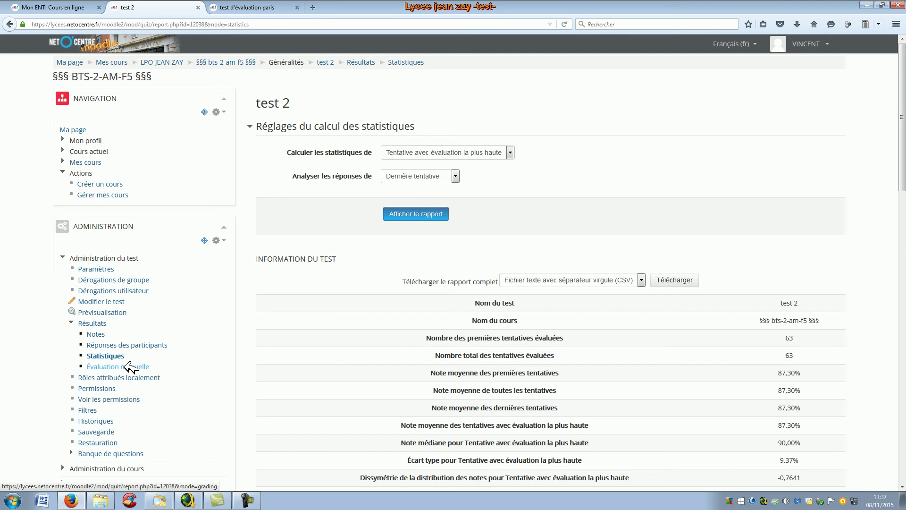
left_click(130, 368)
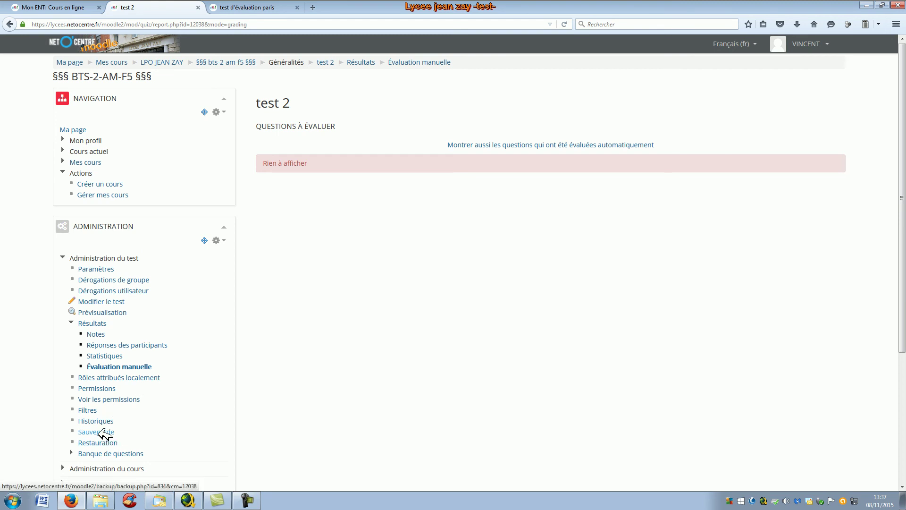
Review the backup settings of "test d'évaluation paris", cancel the backup and return to the test's page.
left_click(265, 8)
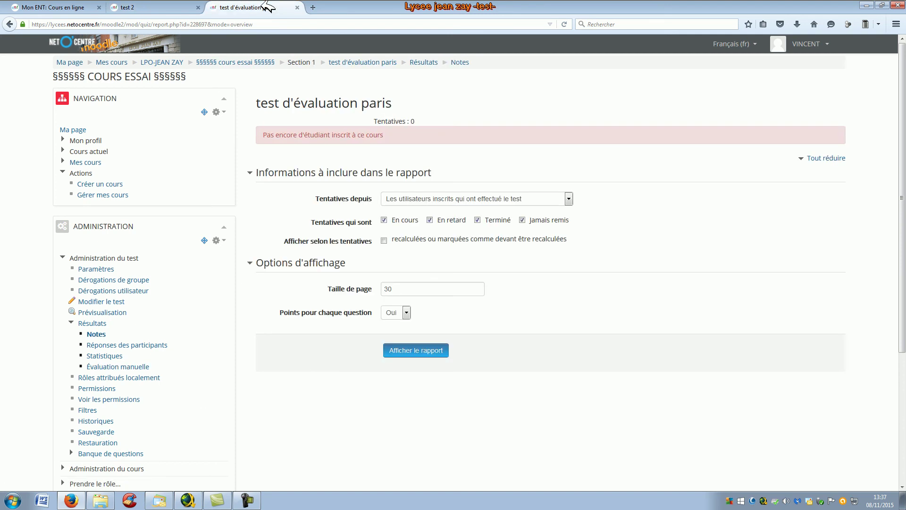
left_click(96, 432)
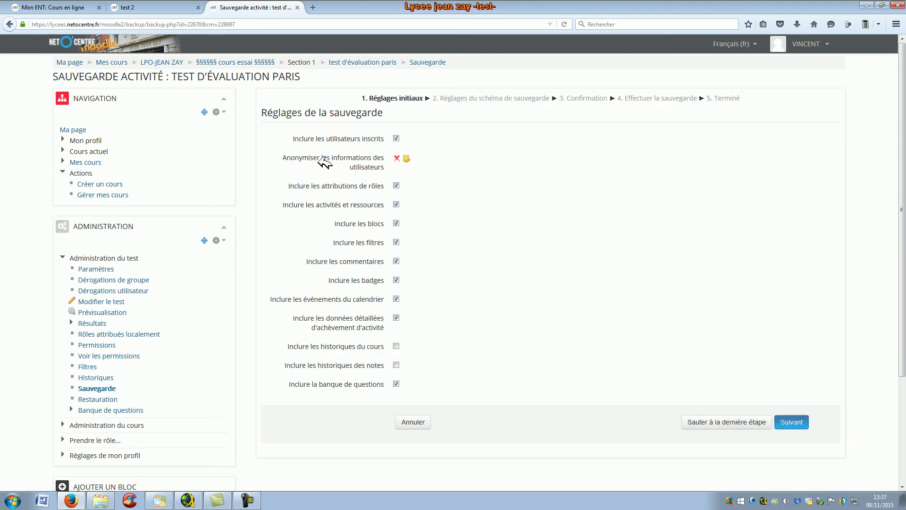
left_click(415, 422)
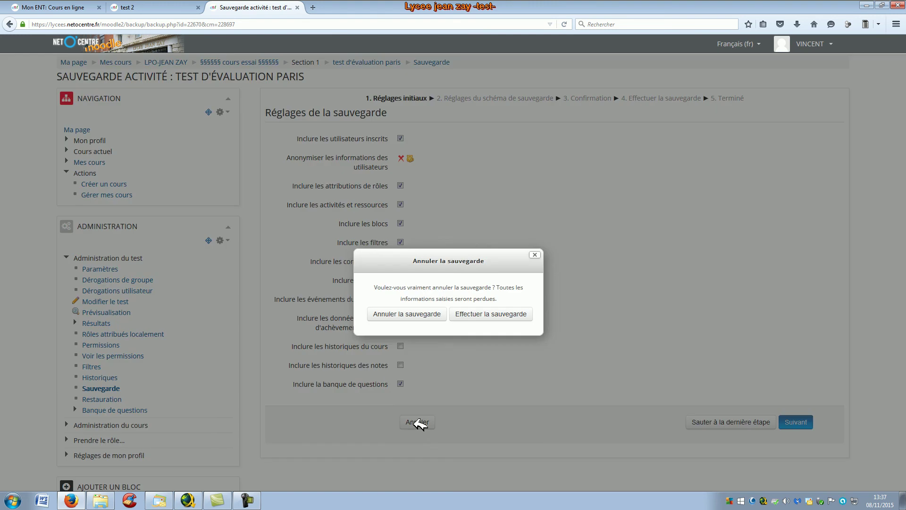
left_click(439, 314)
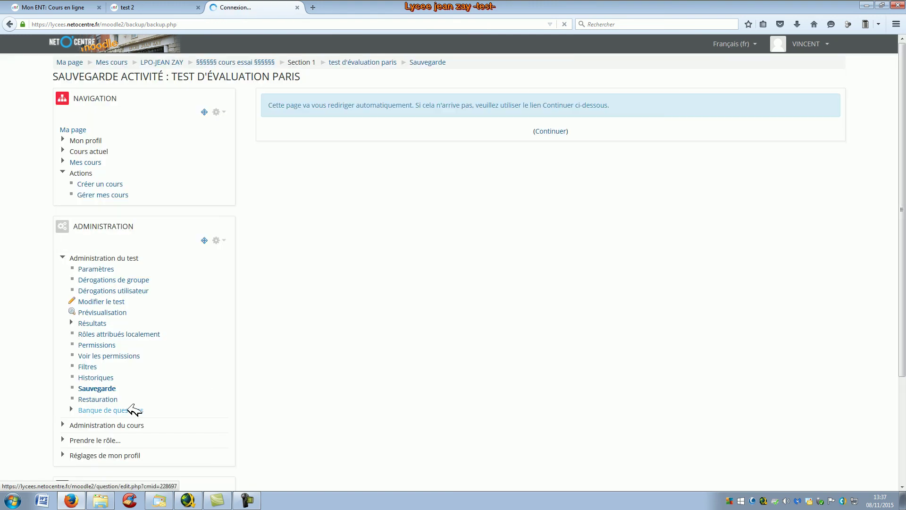
left_click(550, 132)
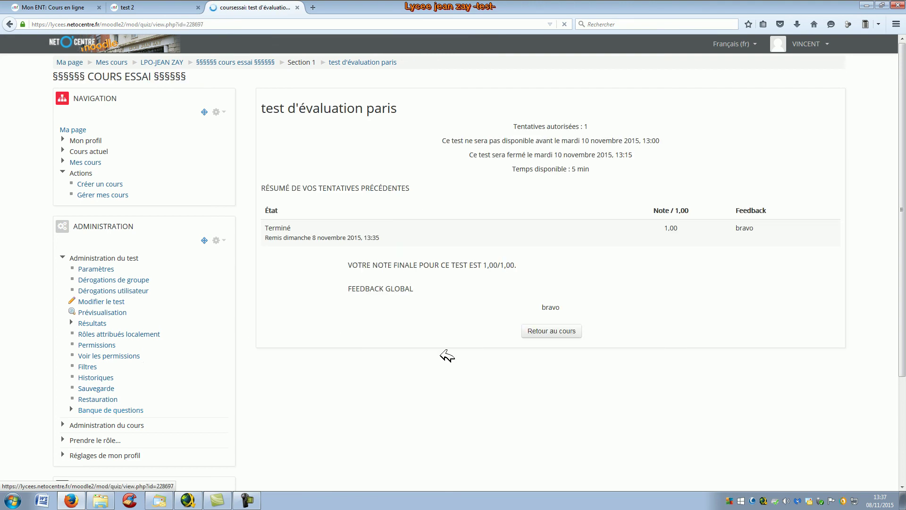
Display the category "Défaut pour LPO-JEAN ZAY (143)" in the question bank and browse its questions.
left_click(89, 408)
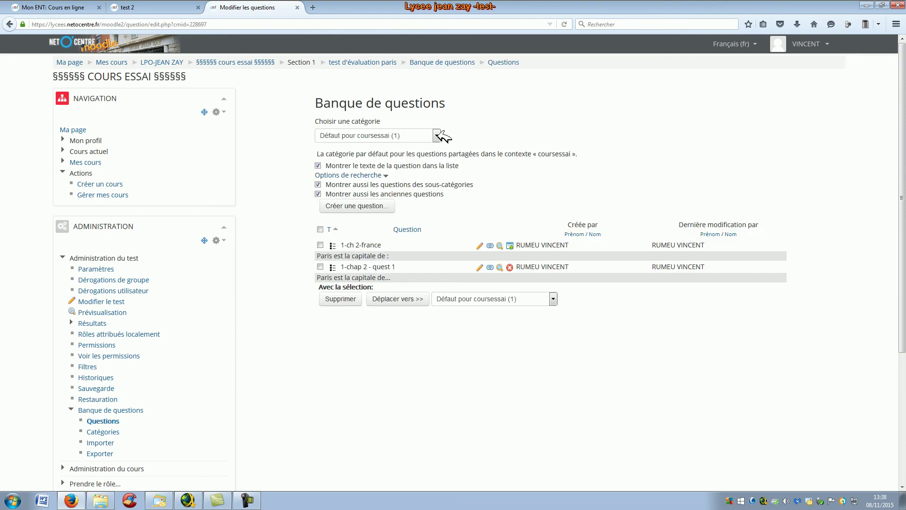
left_click(437, 136)
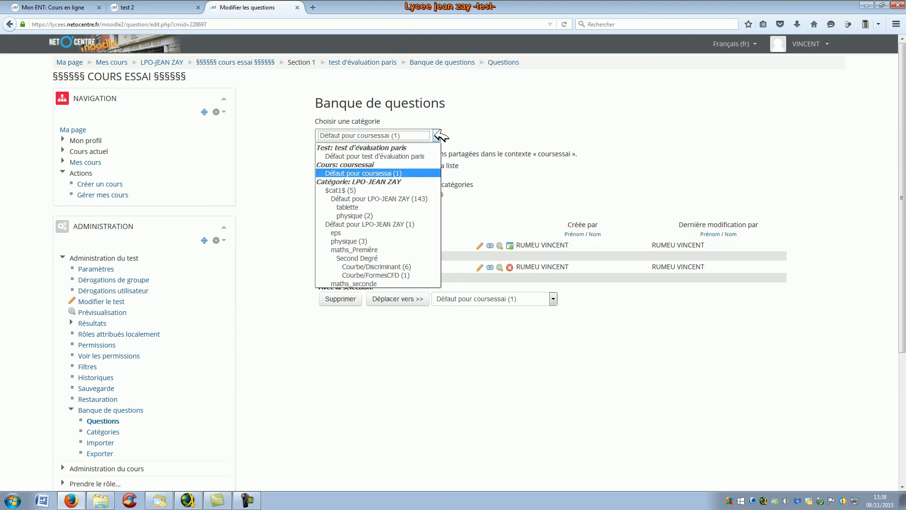
left_click(409, 199)
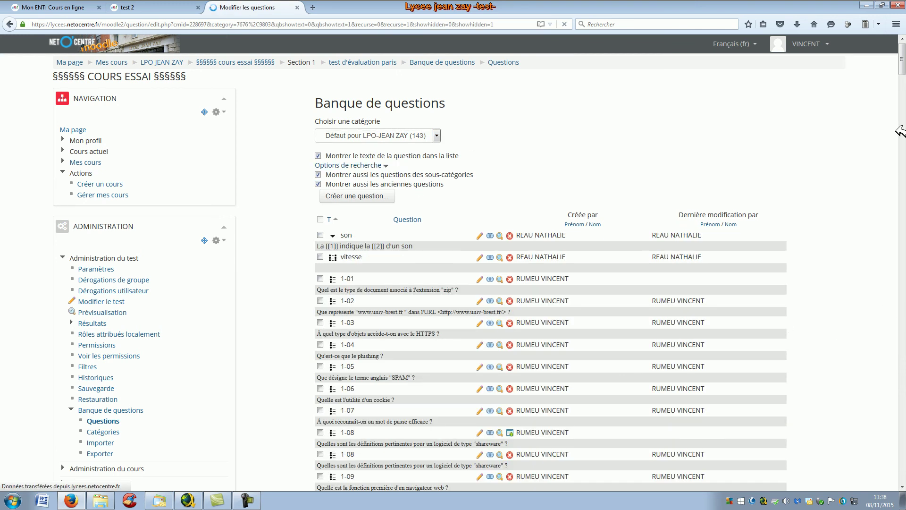
left_click_drag(902, 59, 898, 293)
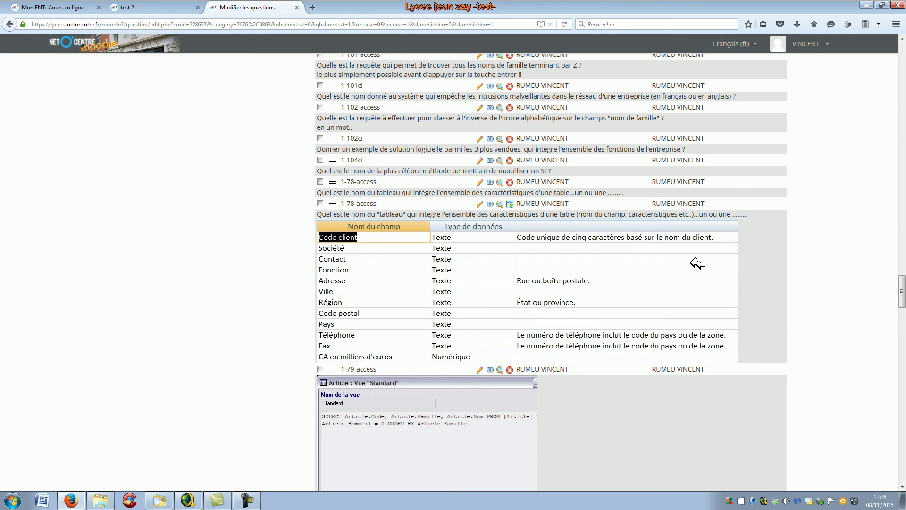
left_click_drag(903, 290, 903, 345)
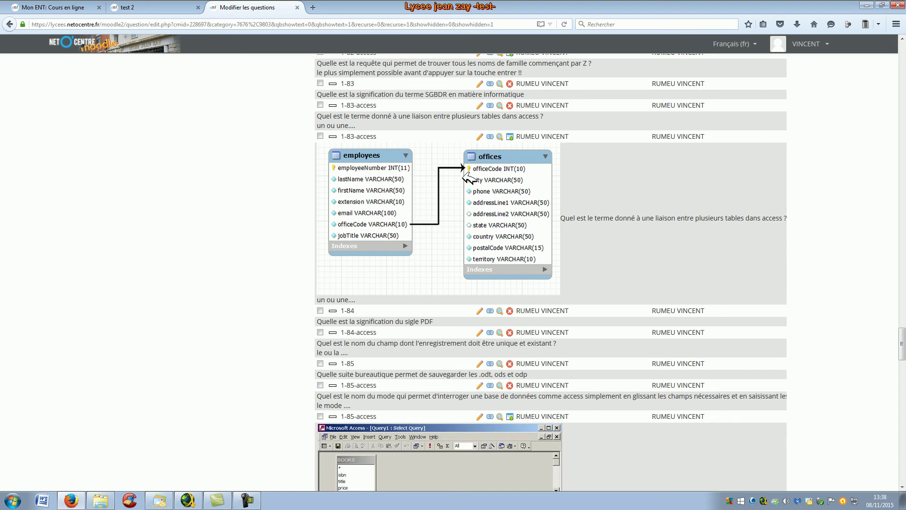
left_click_drag(903, 345, 903, 443)
scroll(289, 319, "up", 20)
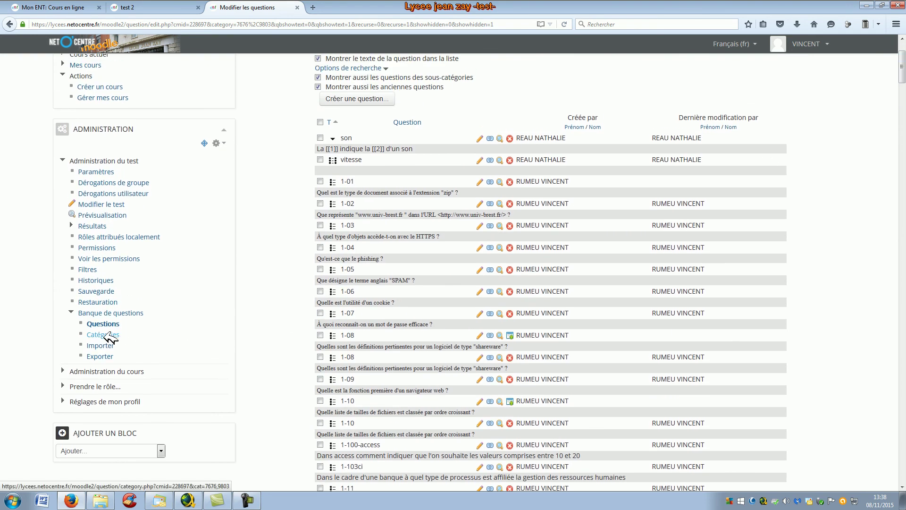
Check the question bank's category tree and the file formats offered for importing questions.
left_click(111, 337)
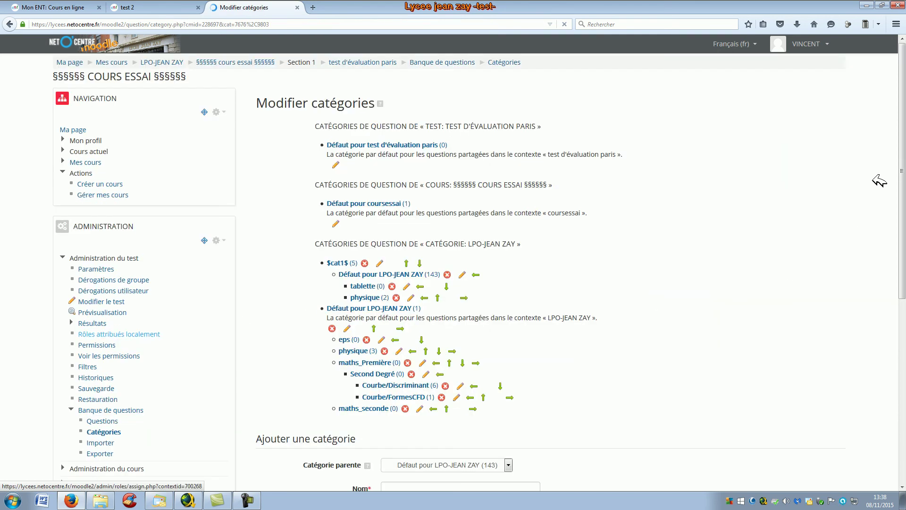
left_click_drag(903, 178, 903, 235)
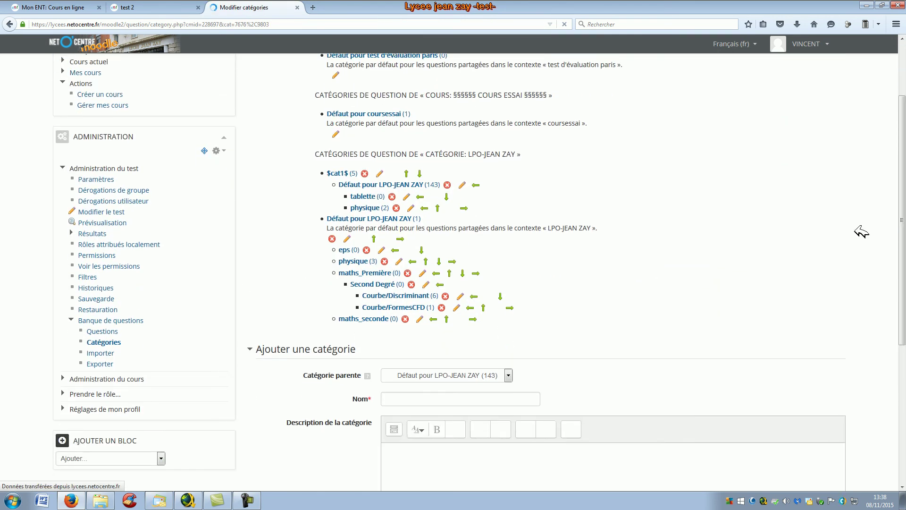
left_click(94, 353)
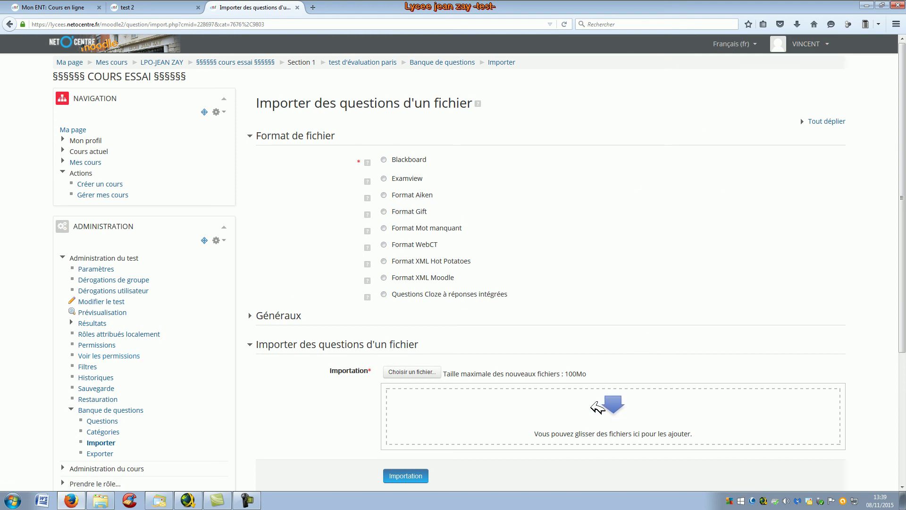
left_click(881, 5)
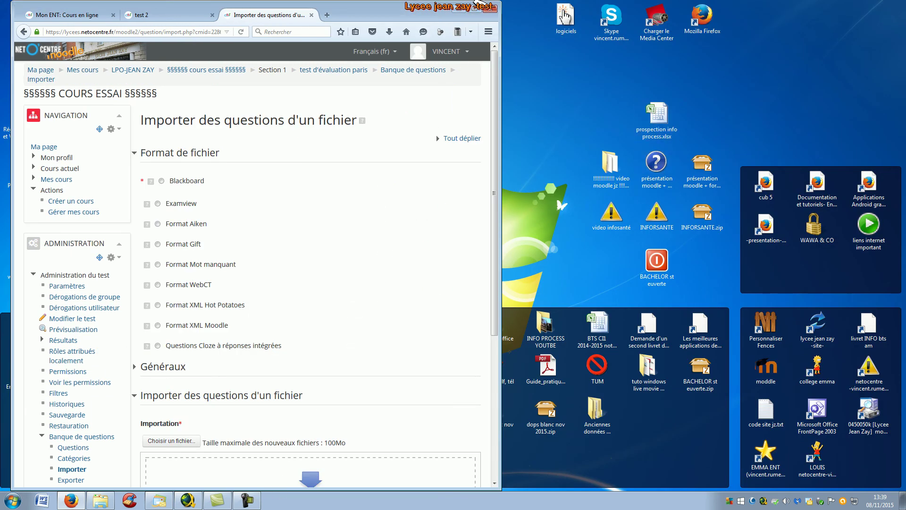
double_click(477, 6)
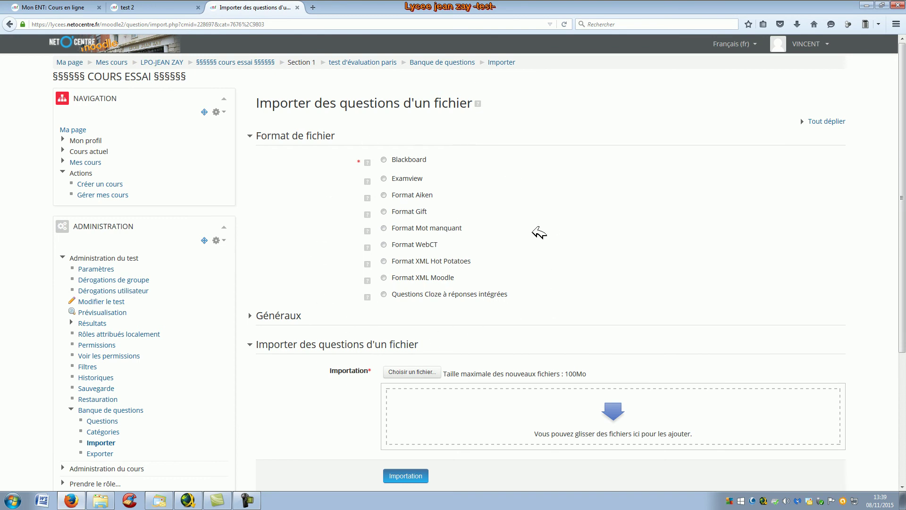
scroll(364, 300, "down", 5)
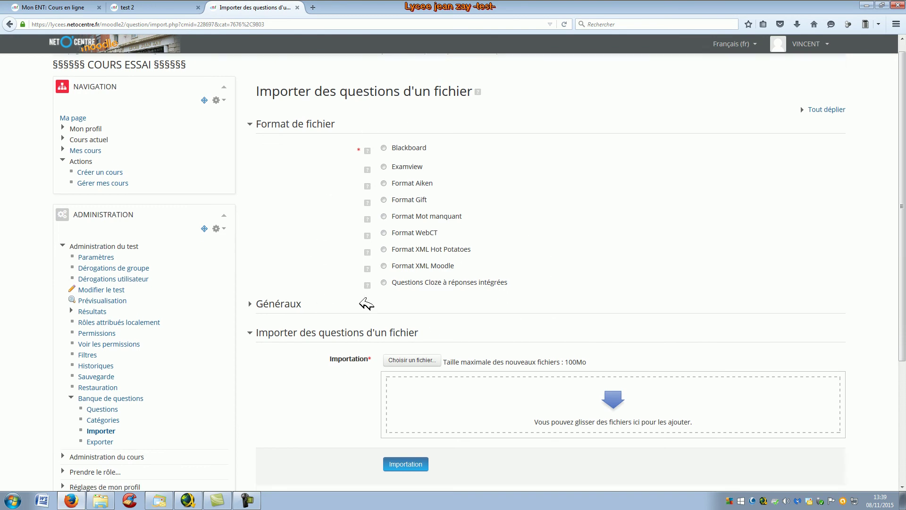
Export the questions of "Défaut pour LPO-JEAN ZAY (143)" to a file in Moodle XML format.
left_click(107, 273)
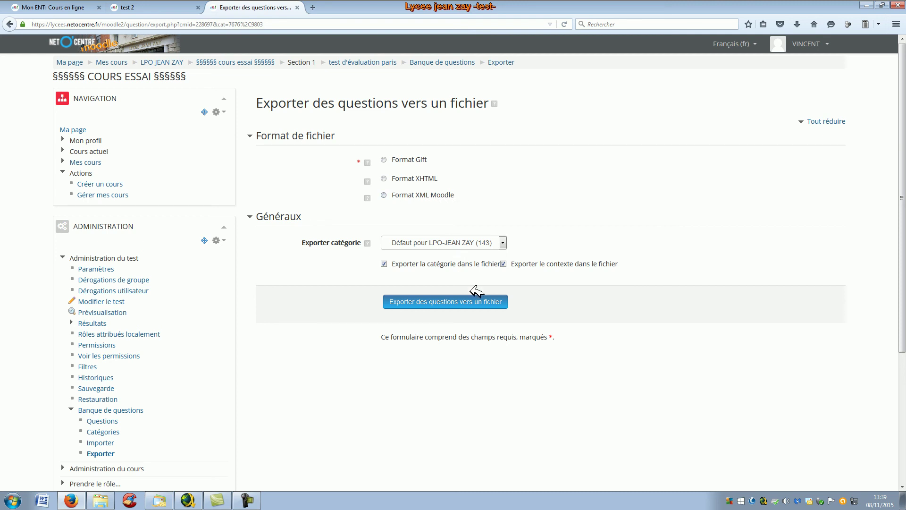
left_click(385, 194)
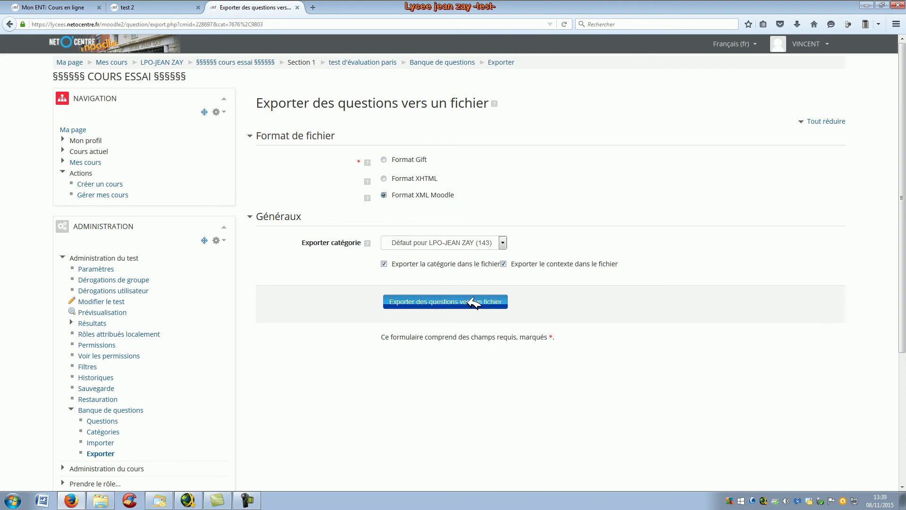
left_click(482, 302)
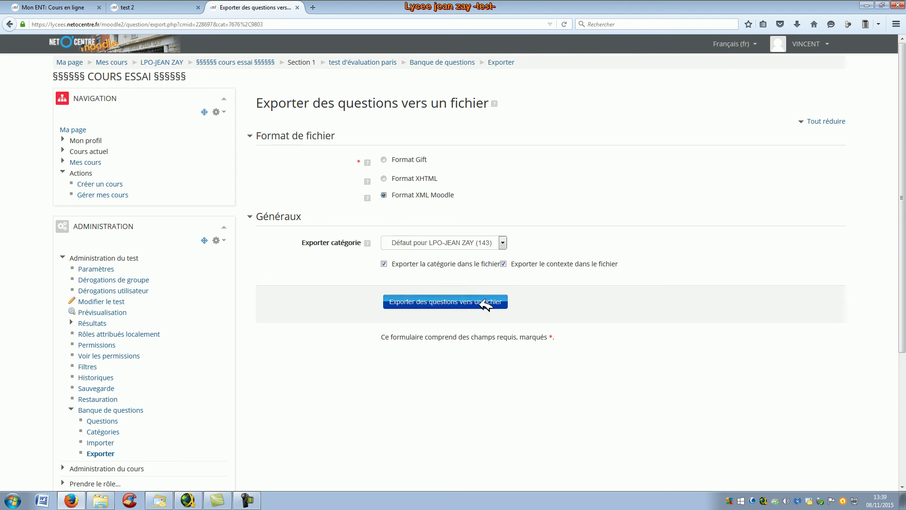